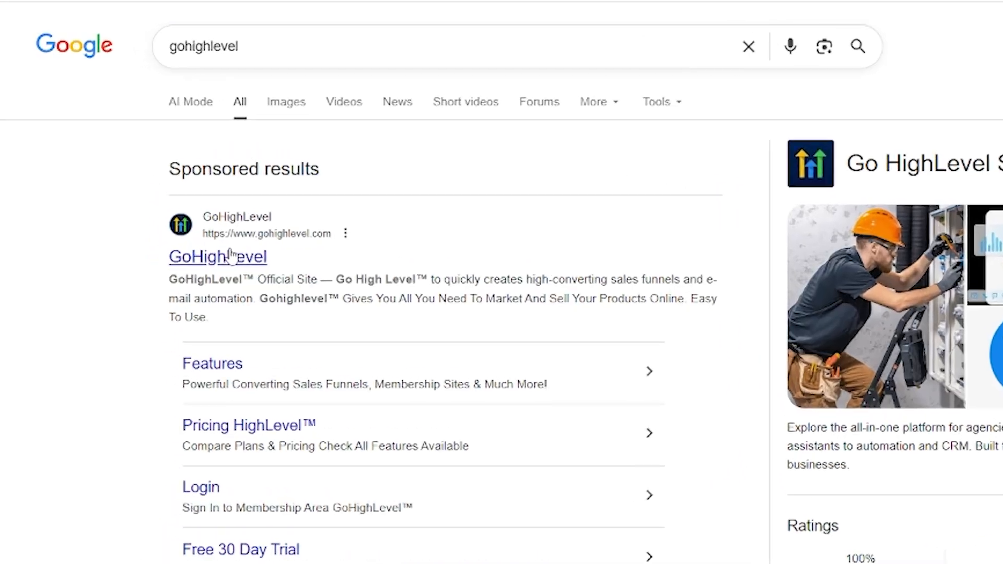
Open the official GoHighLevel site from the search results and bring up its 14-day free trial form.
{"action": "left_click_drag", "start_coordinate": [150, 137], "coordinate": [425, 256]}
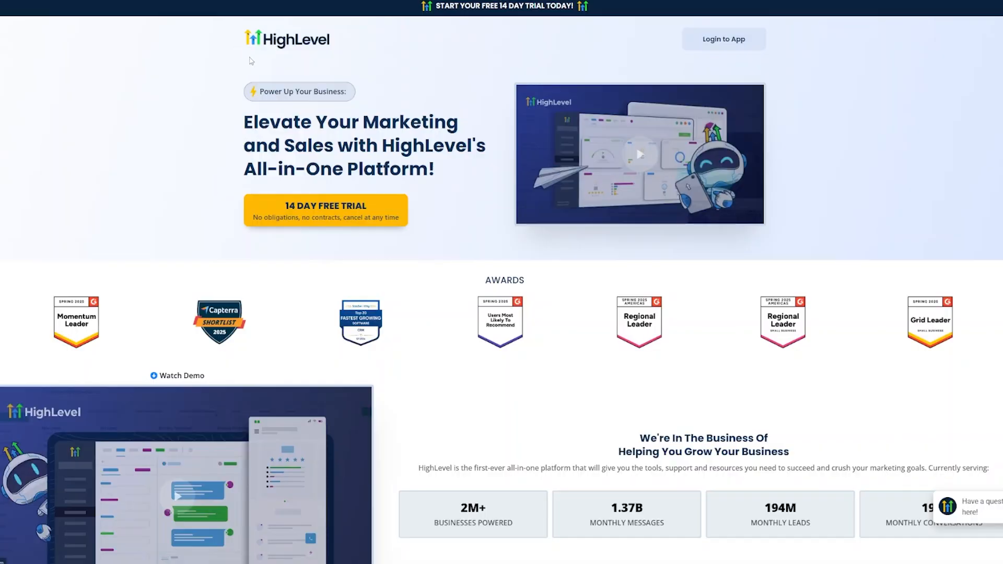
{"action": "left_click_drag", "start_coordinate": [261, 204], "coordinate": [423, 219]}
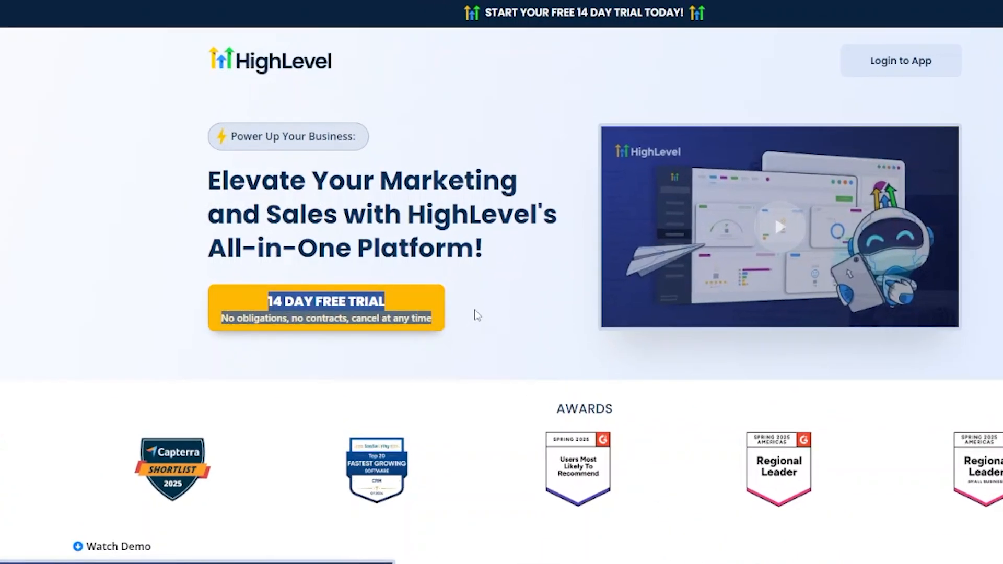
{"action": "left_click", "coordinate": [419, 318]}
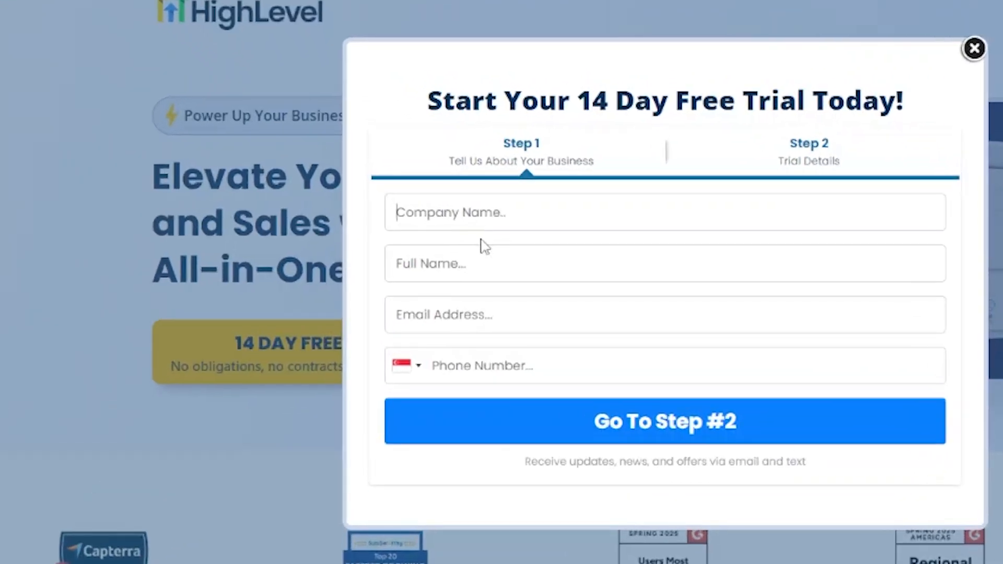
Enter "name" as the company name, fill in the full name, email address and phone number, and proceed to step 2.
{"action": "type", "text": "name"}
{"action": "key", "text": "Tab"}
{"action": "type", "text": "gg ez"}
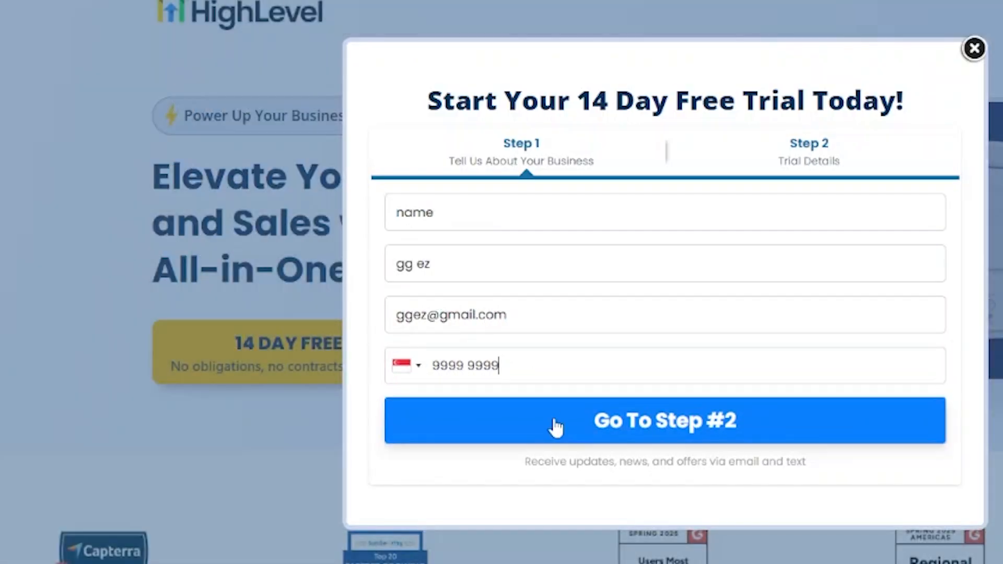
{"action": "left_click", "coordinate": [555, 425]}
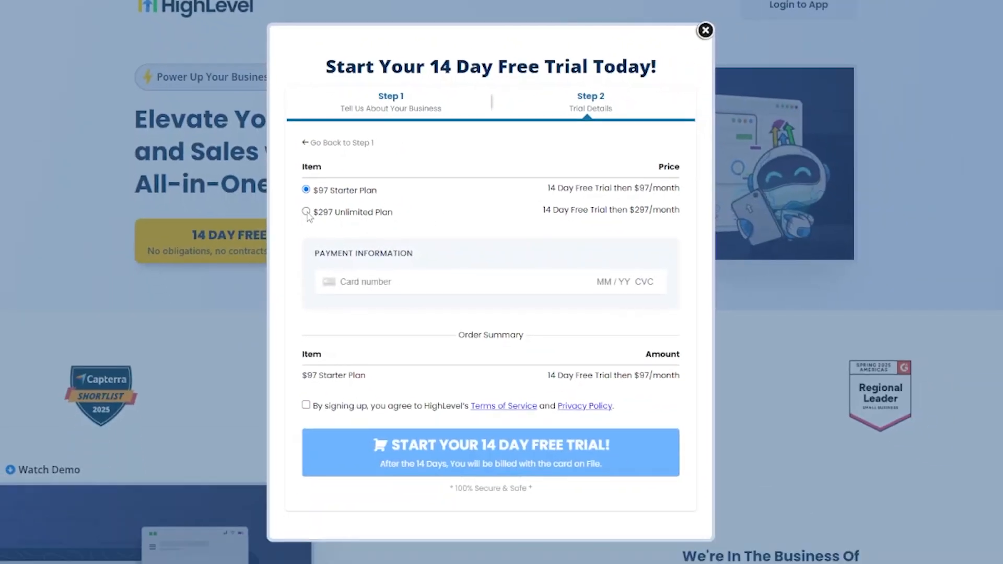
Compare the pricing and features of the Starter and Unlimited plans, and choose the Unlimited plan's 14-day free trial.
{"action": "left_click_drag", "start_coordinate": [312, 190], "coordinate": [376, 191]}
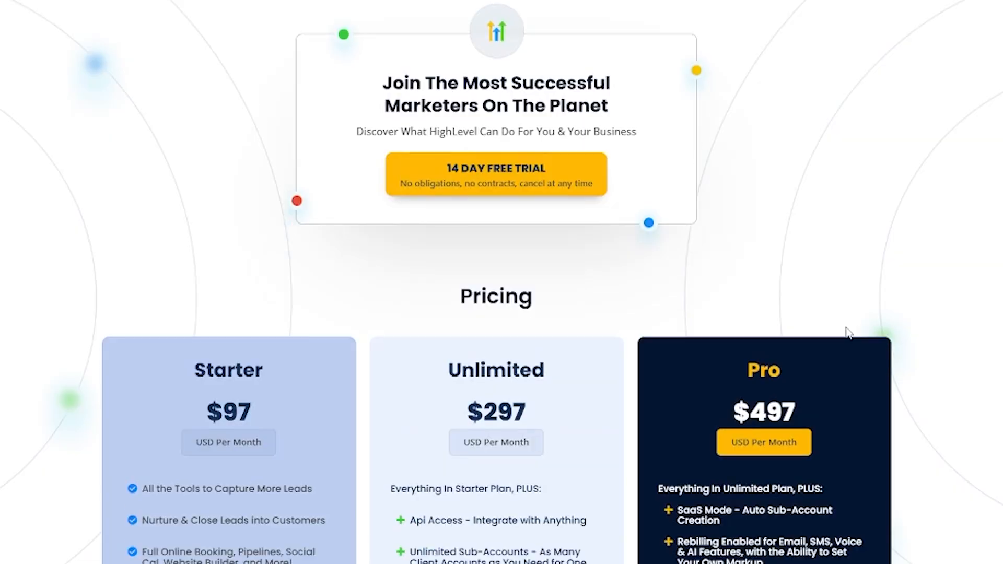
{"action": "scroll", "coordinate": [846, 331], "scroll_direction": "down", "scroll_amount": 5}
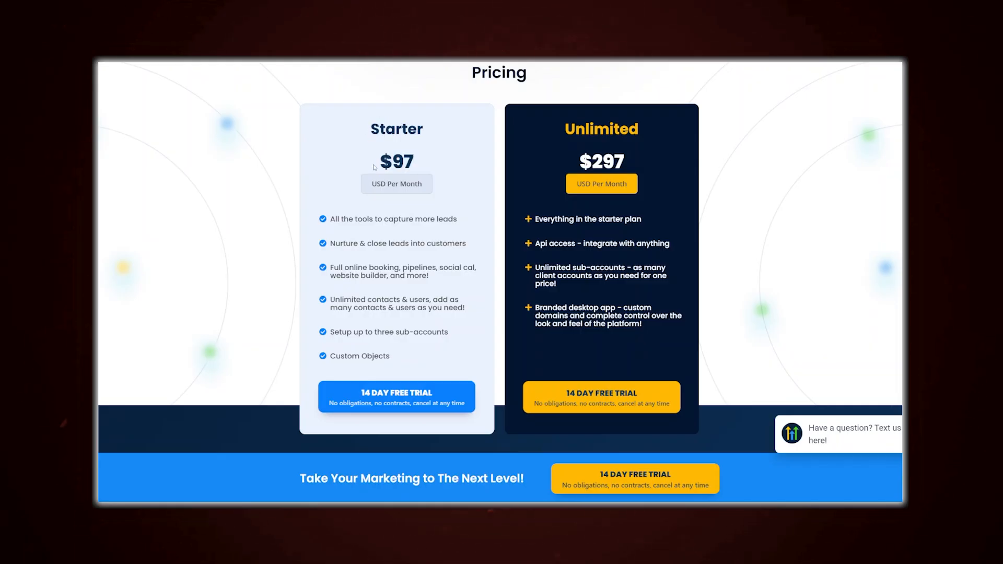
{"action": "left_click_drag", "start_coordinate": [401, 222], "coordinate": [470, 225]}
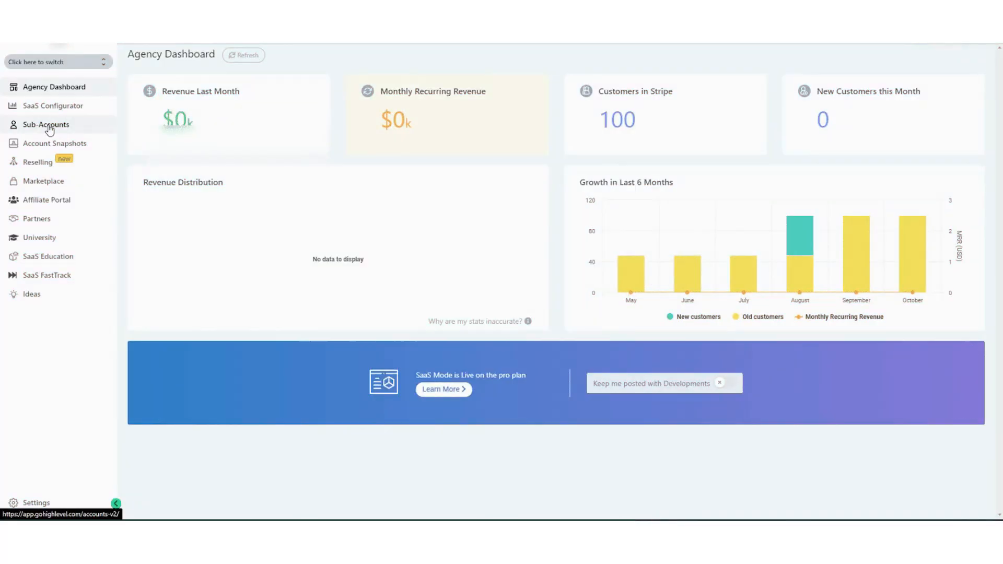
{"action": "left_click", "coordinate": [50, 127]}
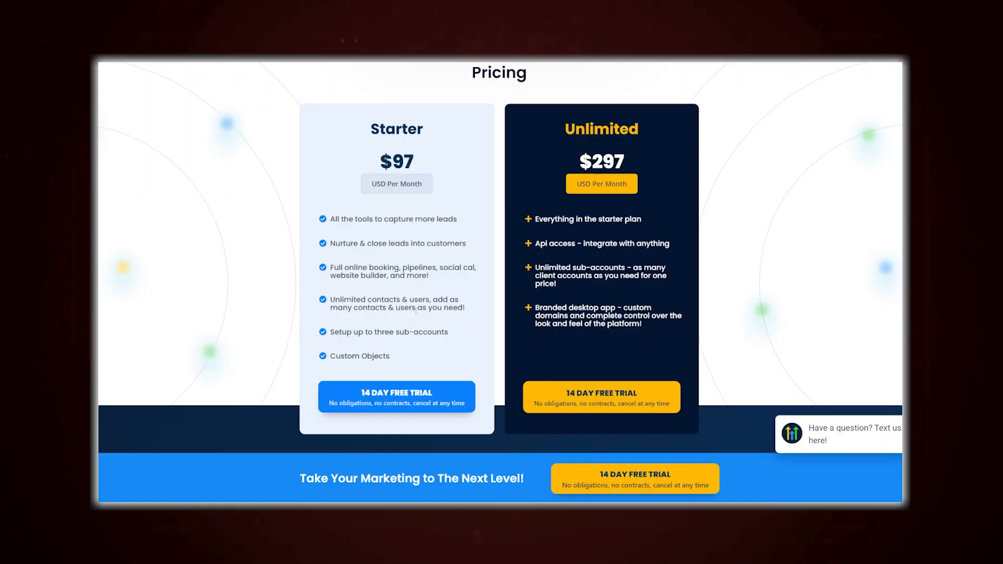
{"action": "scroll", "coordinate": [427, 297], "scroll_direction": "up", "scroll_amount": 1}
{"action": "scroll", "coordinate": [450, 282], "scroll_direction": "down", "scroll_amount": 1}
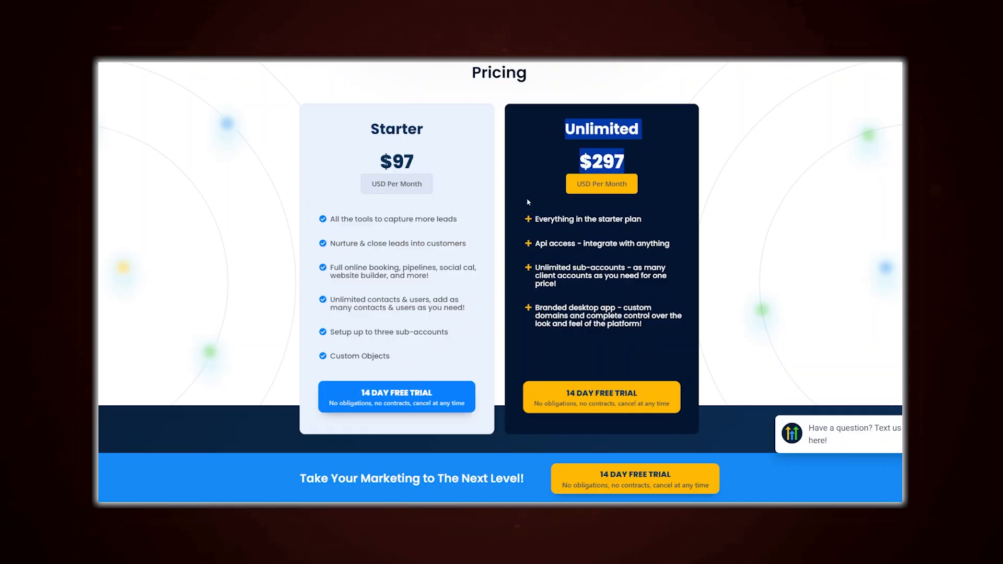
{"action": "left_click_drag", "start_coordinate": [528, 202], "coordinate": [605, 219]}
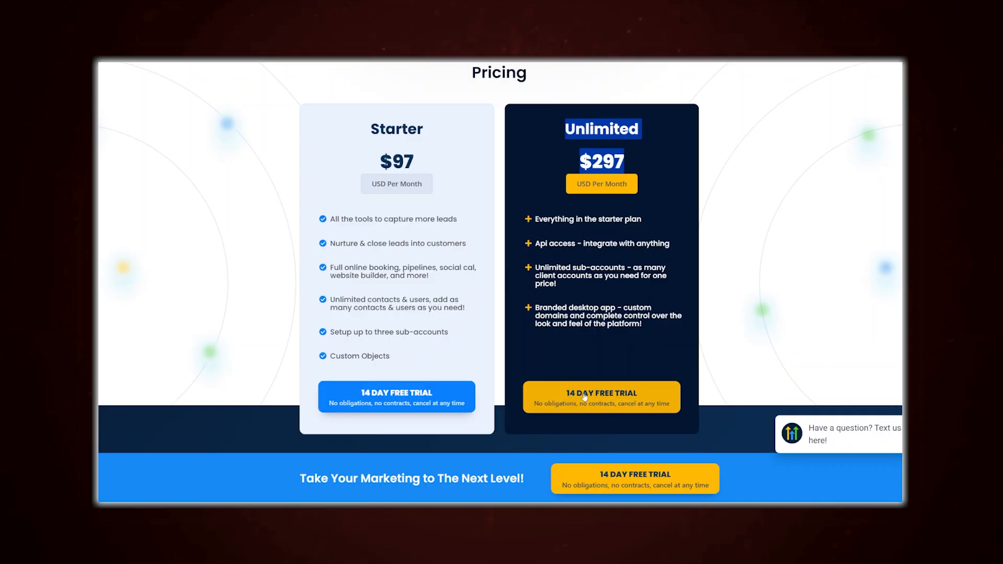
{"action": "left_click", "coordinate": [585, 396]}
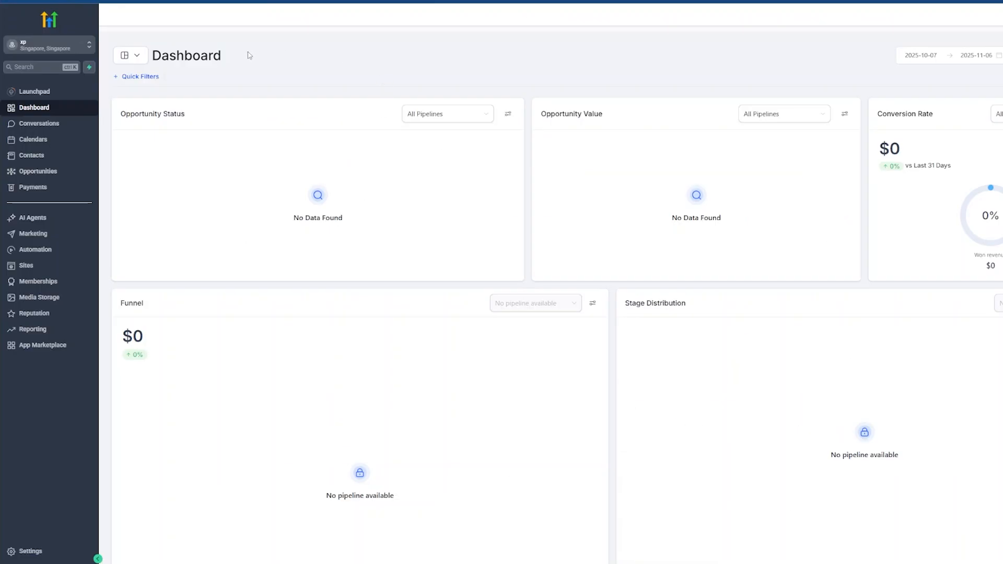
Look through the sub-account dashboard's widgets, from opportunity status to the analytics, ads and sales efficiency reports.
{"action": "left_click_drag", "start_coordinate": [247, 55], "coordinate": [162, 55]}
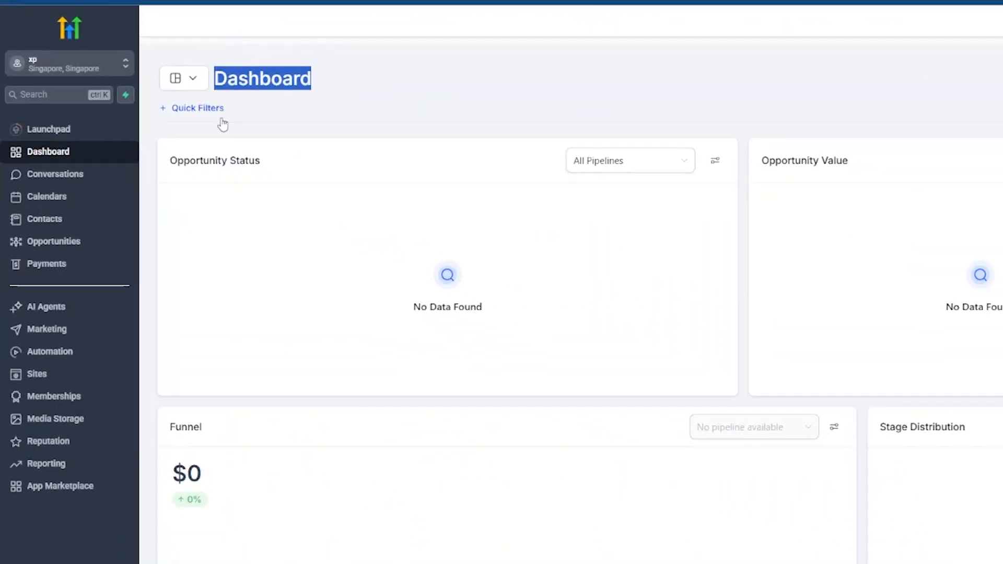
{"action": "scroll", "coordinate": [768, 73], "scroll_direction": "down", "scroll_amount": 10}
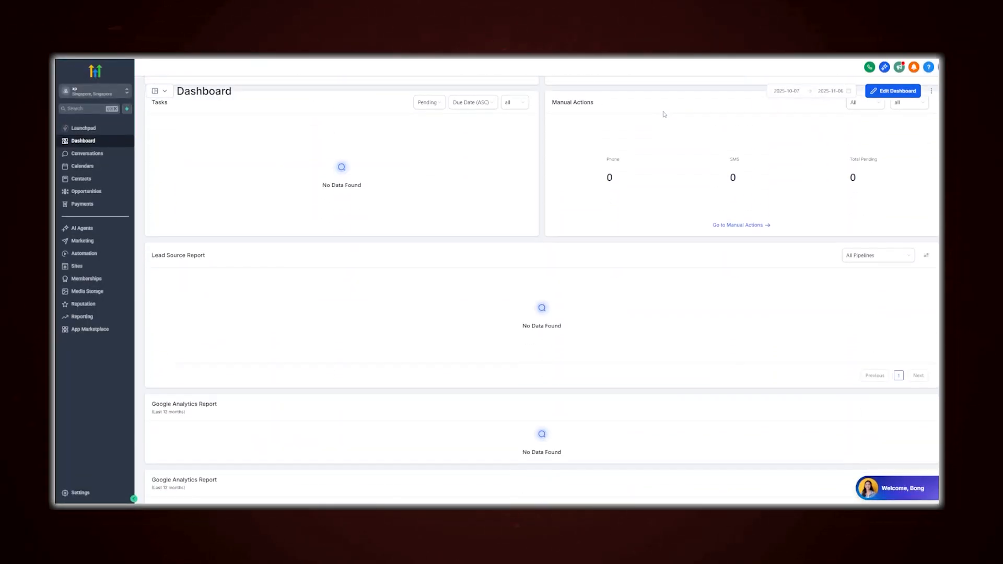
{"action": "scroll", "coordinate": [664, 113], "scroll_direction": "down", "scroll_amount": 3}
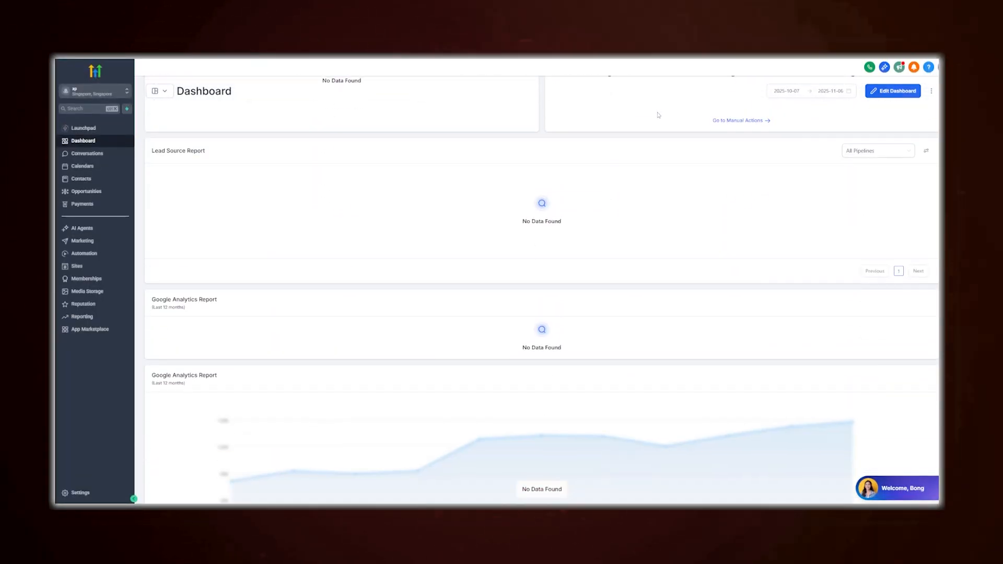
{"action": "left_click", "coordinate": [95, 92]}
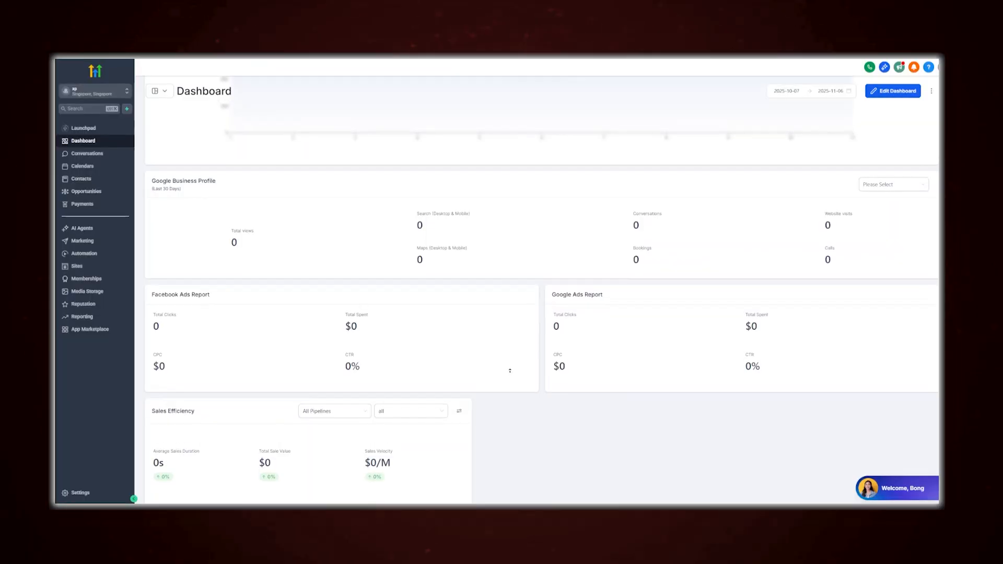
{"action": "scroll", "coordinate": [509, 358], "scroll_direction": "up", "scroll_amount": 5}
{"action": "scroll", "coordinate": [509, 358], "scroll_direction": "up", "scroll_amount": 5}
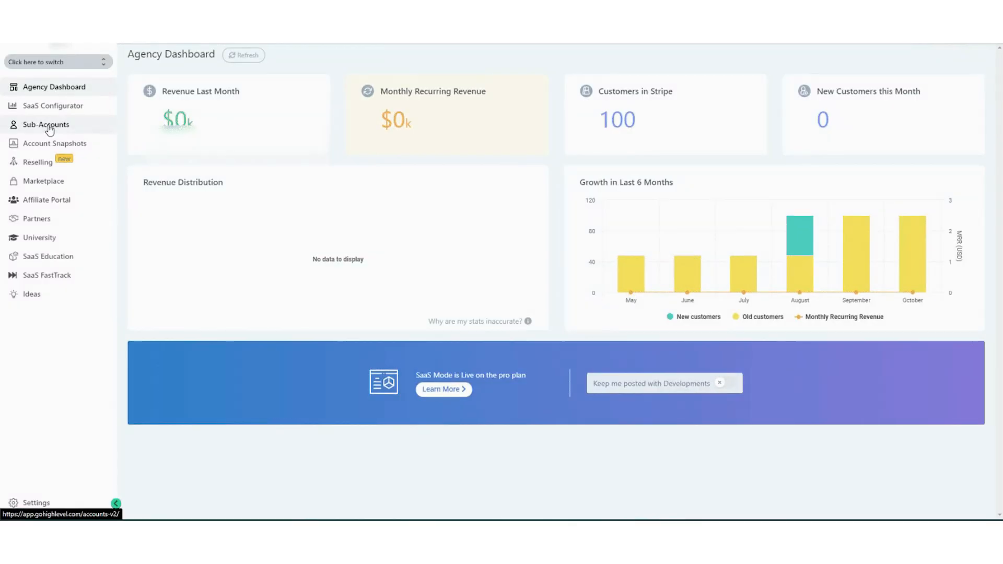
Open the agency's sub-accounts and select an entry in the account switcher.
{"action": "left_click", "coordinate": [49, 124]}
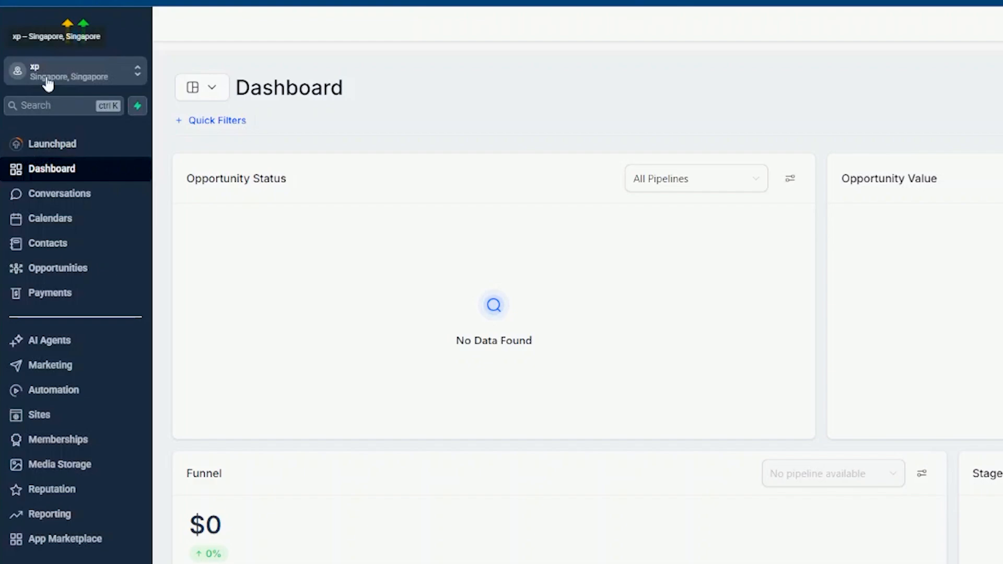
{"action": "left_click", "coordinate": [63, 79]}
{"action": "left_click", "coordinate": [247, 181]}
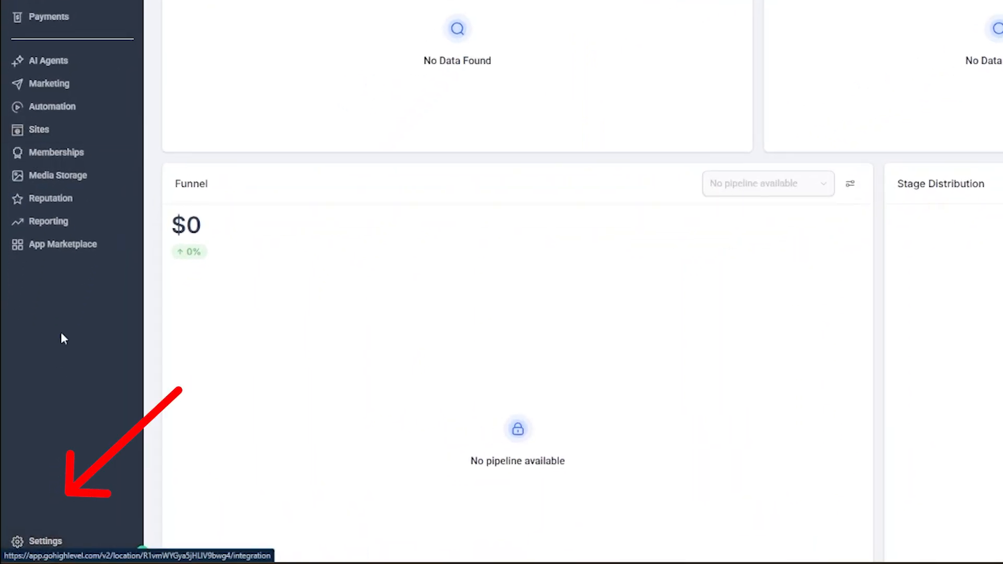
Open the sub-account's settings and go to the calendar connections.
{"action": "left_click", "coordinate": [45, 542]}
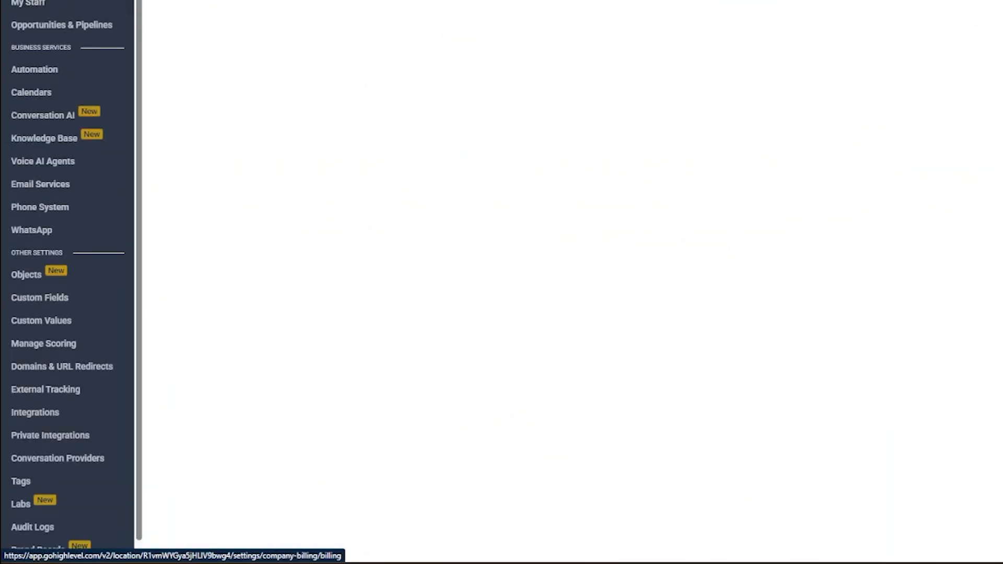
{"action": "scroll", "coordinate": [96, 307], "scroll_direction": "up", "scroll_amount": 5}
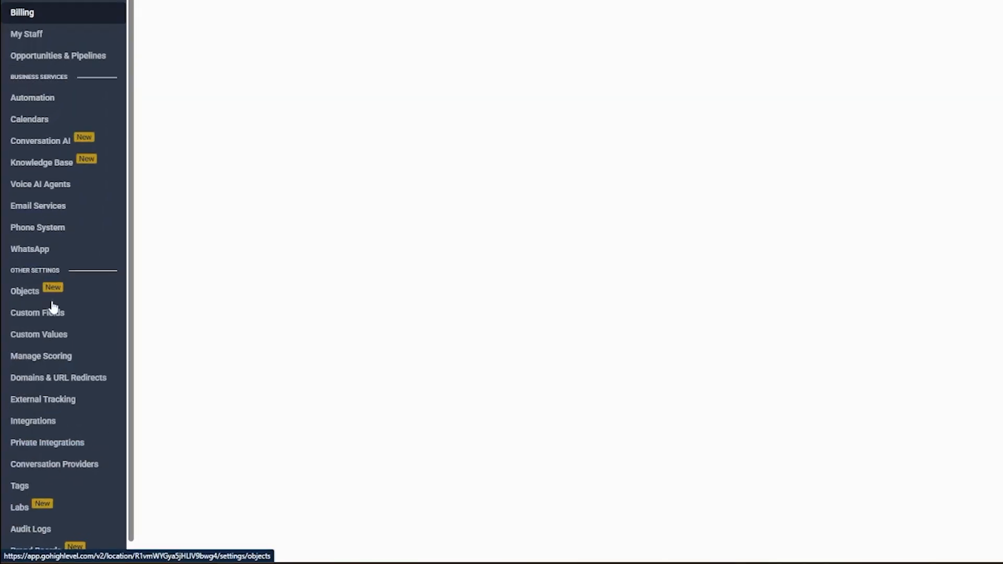
{"action": "left_click", "coordinate": [89, 344]}
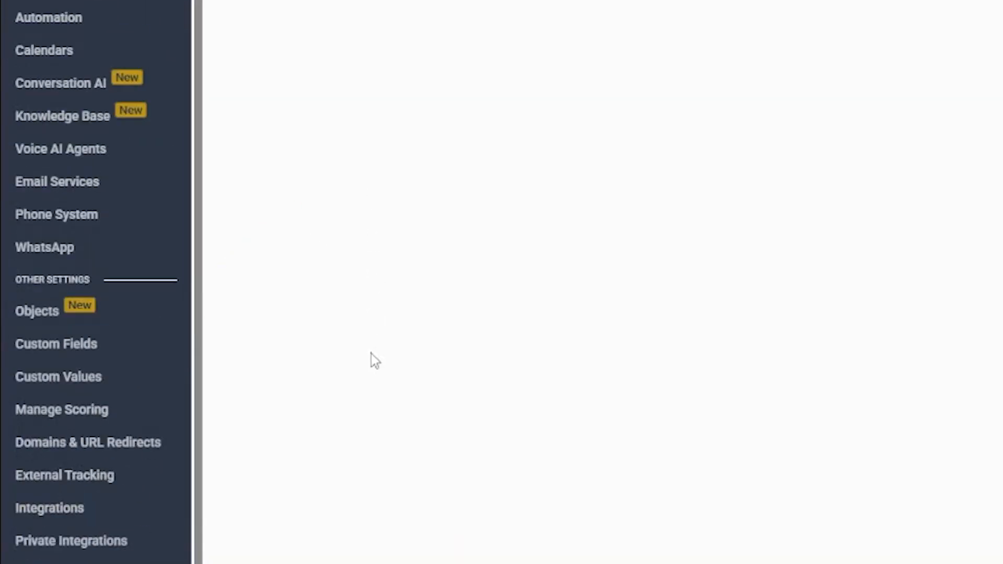
{"action": "left_click", "coordinate": [532, 398]}
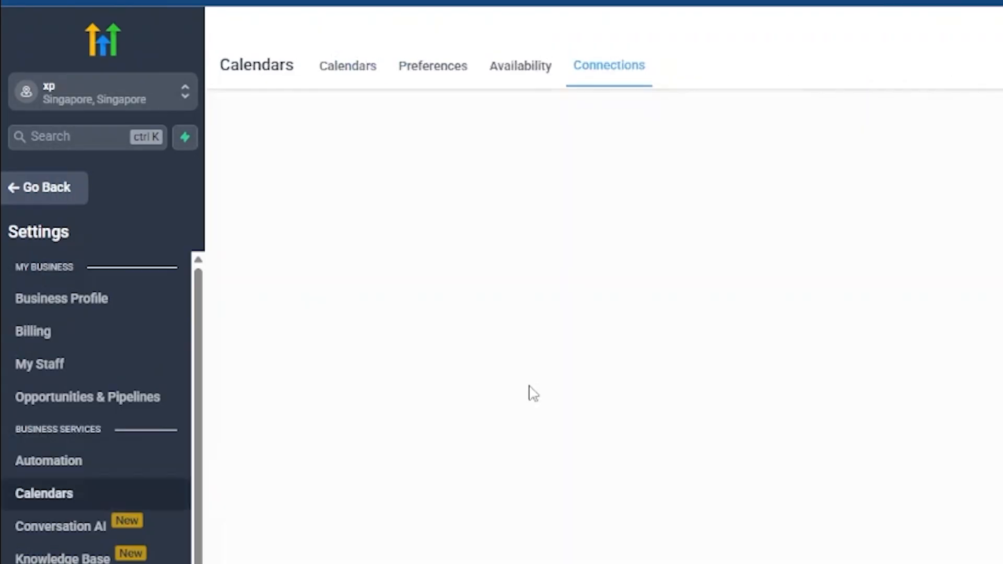
{"action": "left_click", "coordinate": [934, 463]}
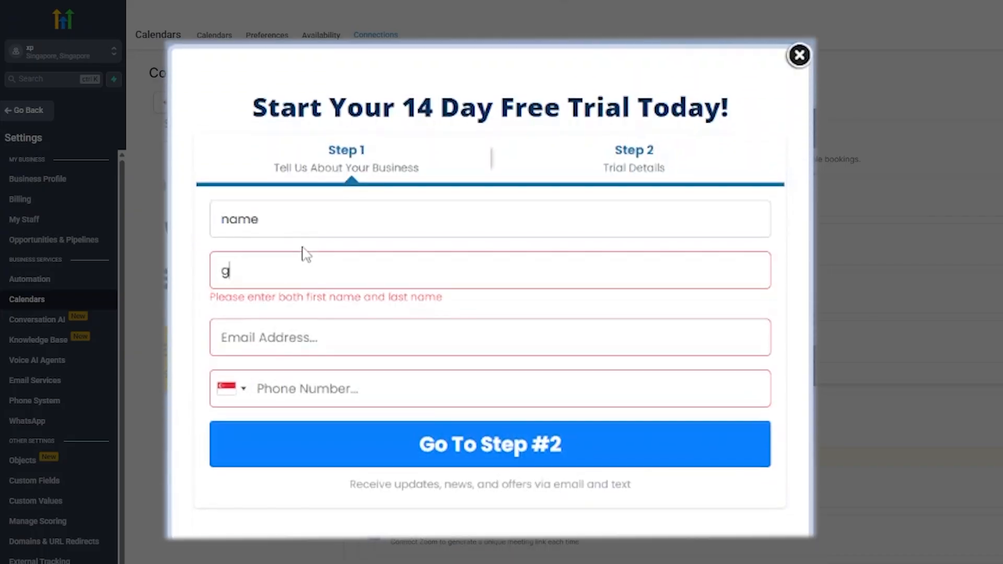
Complete the full name in the 14-day free trial form.
{"action": "type", "text": "g ez"}
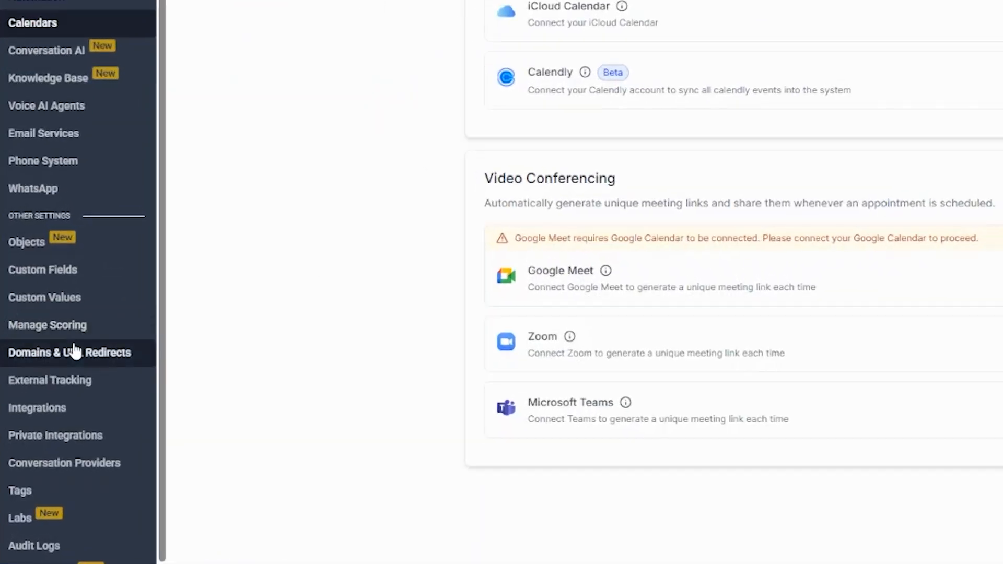
In the domain settings, start connecting a domain for Funnel/Website/Store/Blog/Webinar.
{"action": "left_click", "coordinate": [75, 351]}
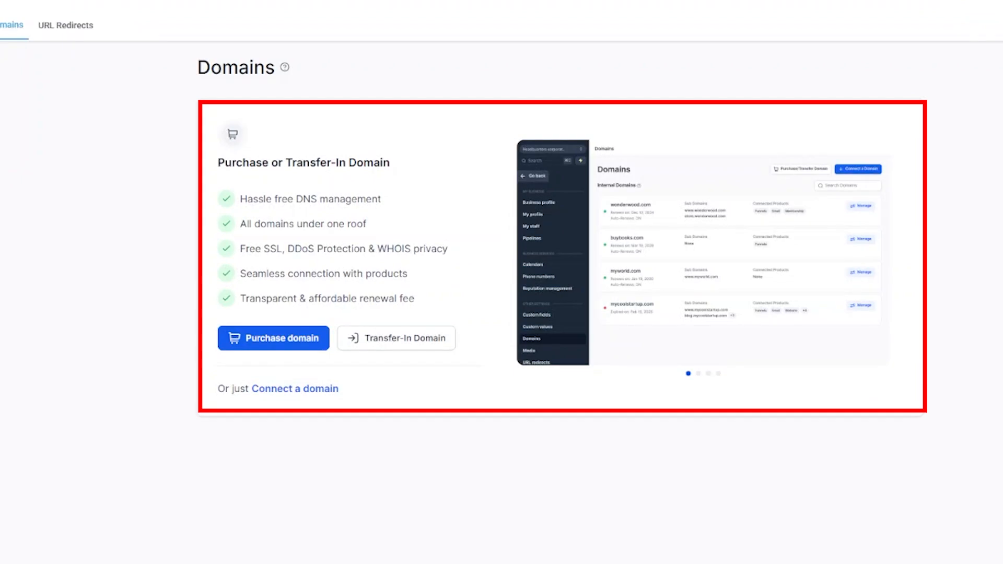
{"action": "left_click", "coordinate": [289, 389]}
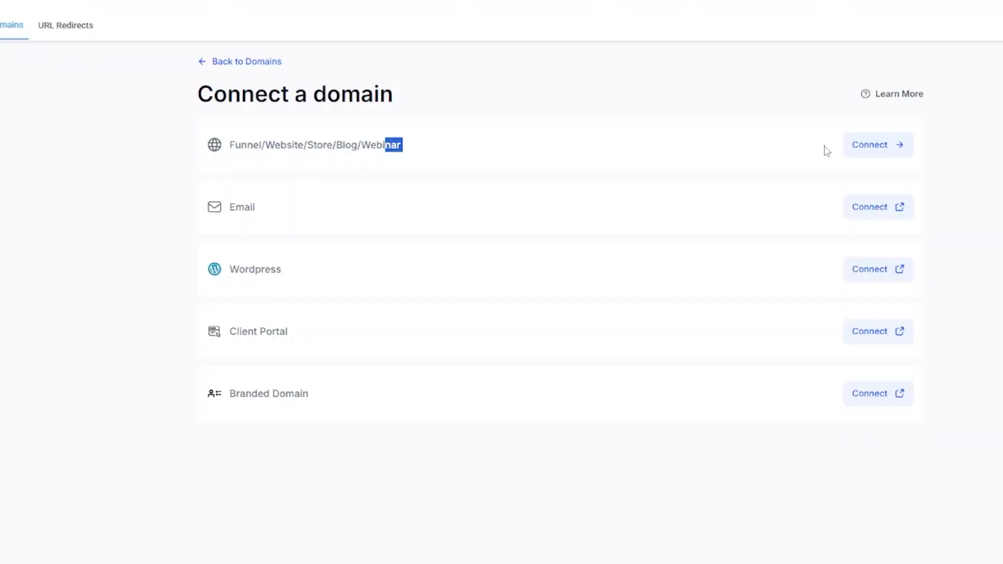
{"action": "left_click", "coordinate": [862, 146]}
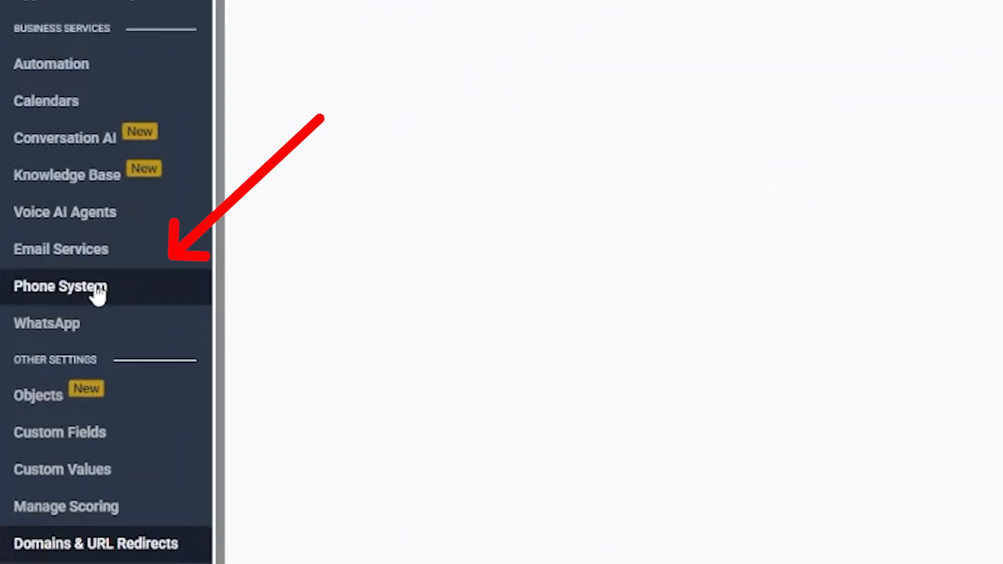
In the phone system's number purchase, set the country to UK, select the Leicester number and browse the other offers.
{"action": "left_click", "coordinate": [97, 288]}
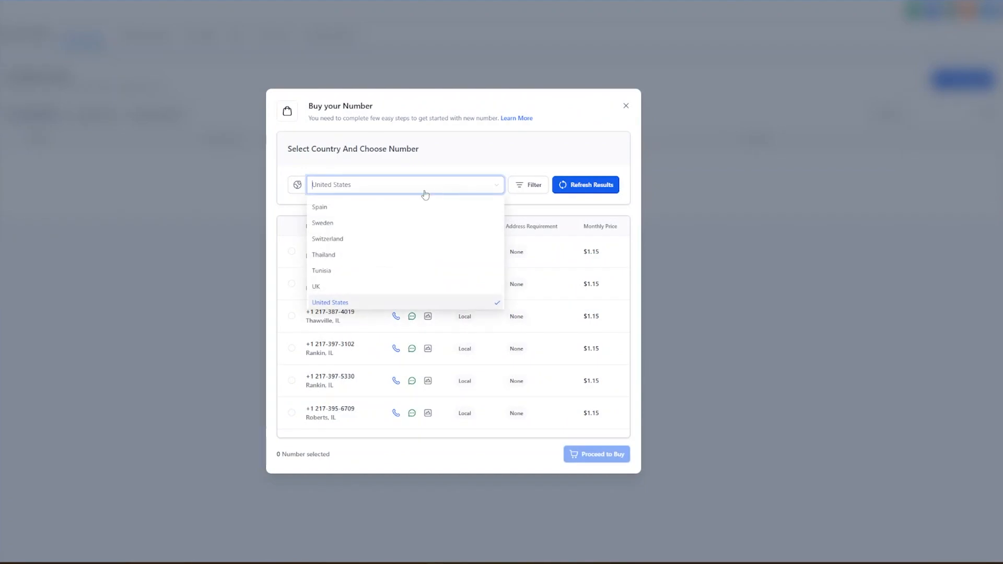
{"action": "left_click", "coordinate": [340, 287]}
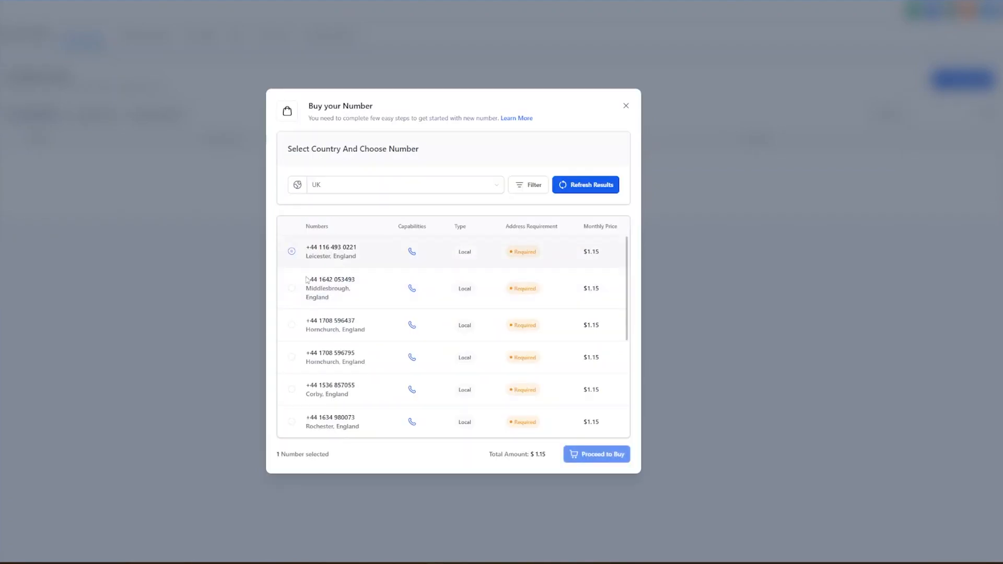
{"action": "scroll", "coordinate": [532, 351], "scroll_direction": "down", "scroll_amount": 4}
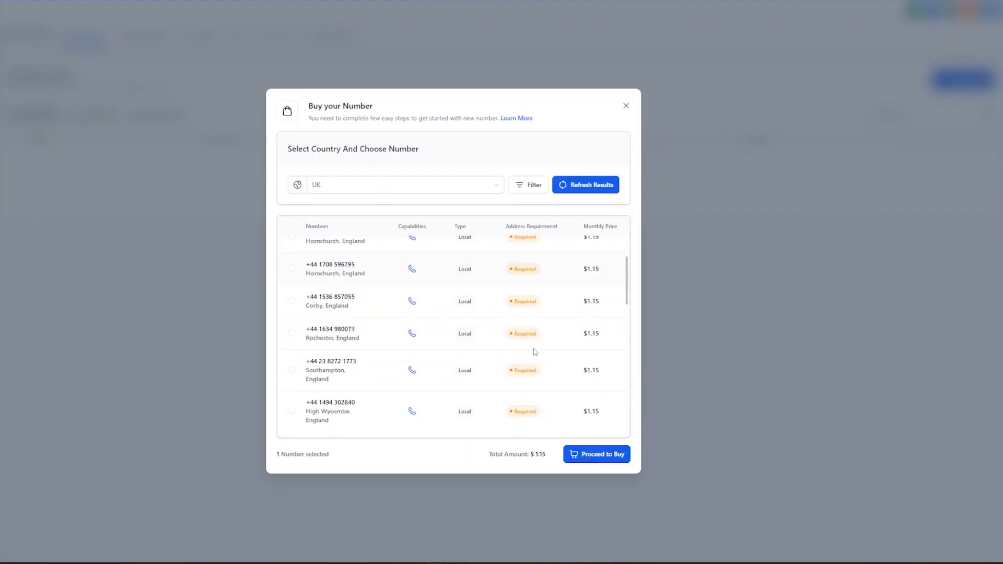
{"action": "scroll", "coordinate": [531, 349], "scroll_direction": "down", "scroll_amount": 1}
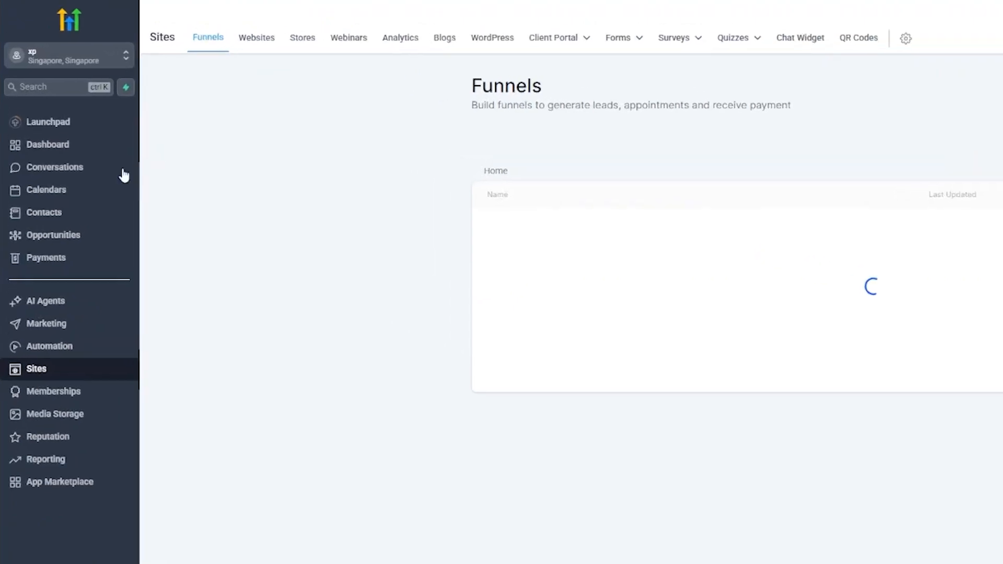
Open the only listed contact's record in Contacts and review its detail fields down to the tags.
{"action": "left_click", "coordinate": [108, 220]}
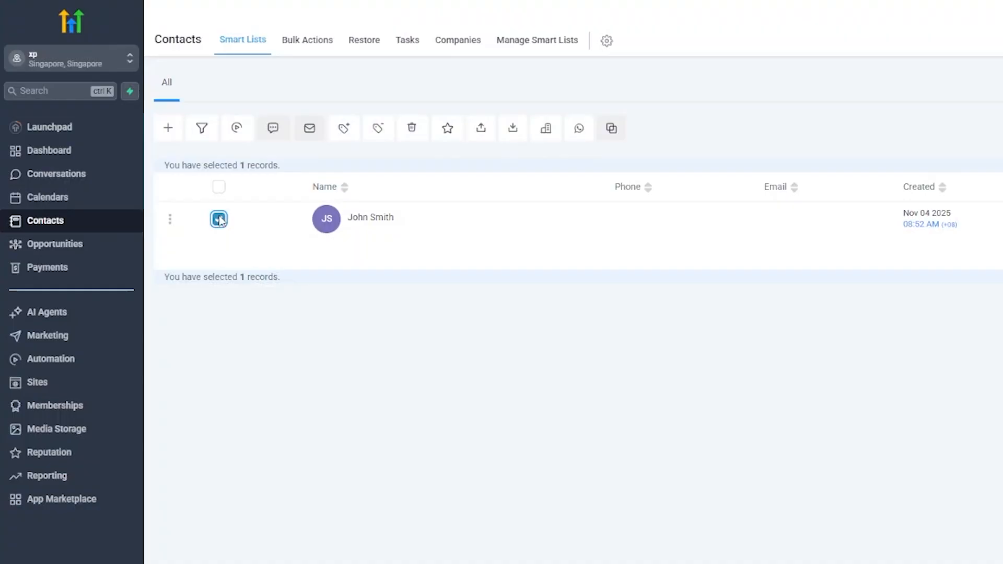
{"action": "left_click", "coordinate": [368, 218]}
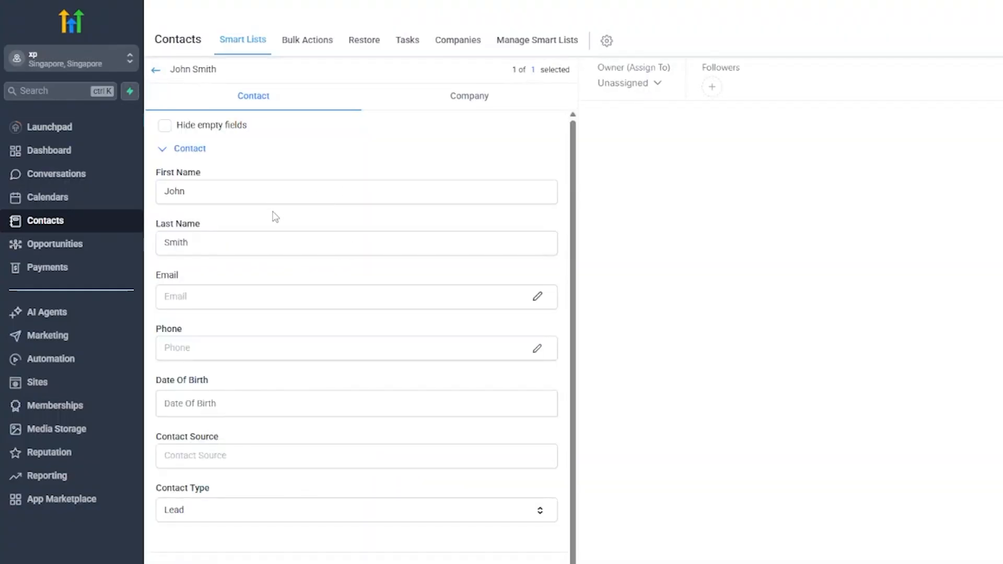
{"action": "scroll", "coordinate": [272, 218], "scroll_direction": "down", "scroll_amount": 5}
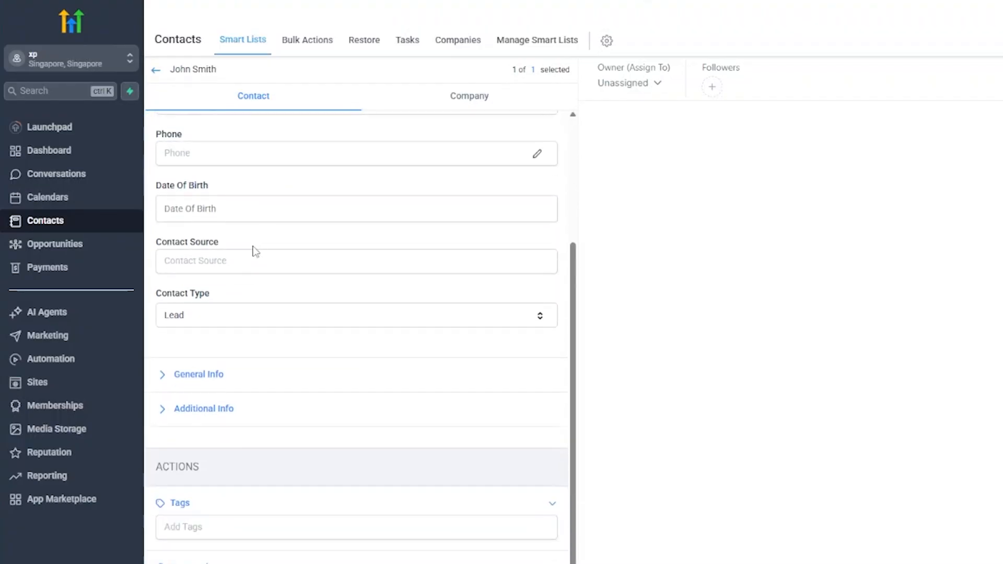
Examine the contact record's actions and client portal sections, its Company information, and its contact detail fields.
{"action": "scroll", "coordinate": [208, 283], "scroll_direction": "down", "scroll_amount": 2}
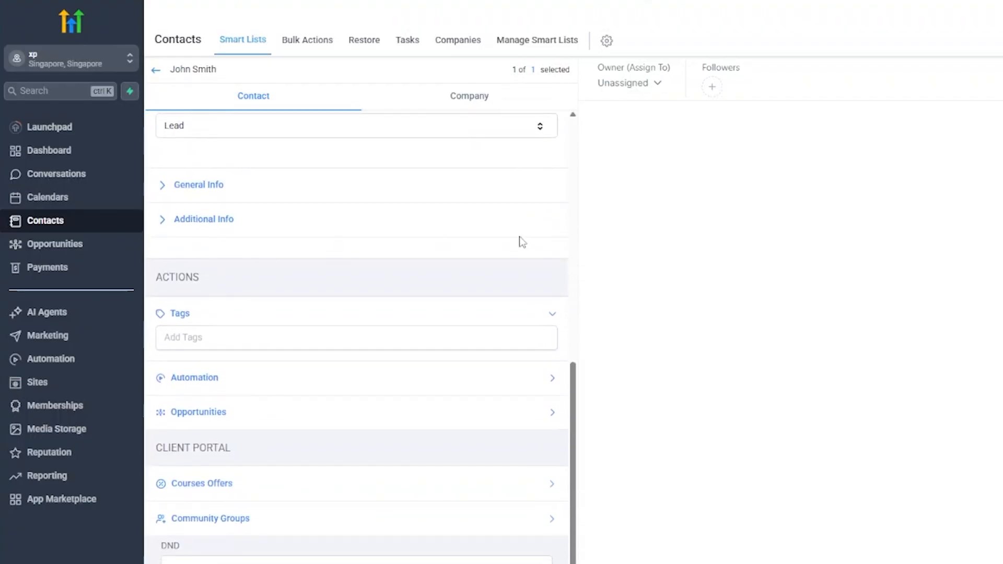
{"action": "scroll", "coordinate": [522, 242], "scroll_direction": "up", "scroll_amount": 7}
{"action": "left_click", "coordinate": [440, 104]}
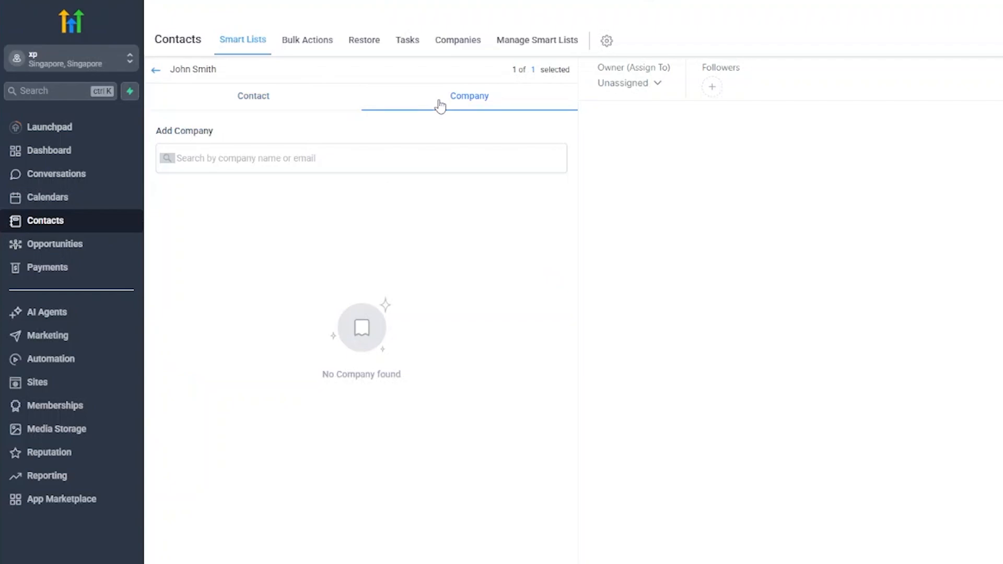
{"action": "left_click", "coordinate": [272, 98]}
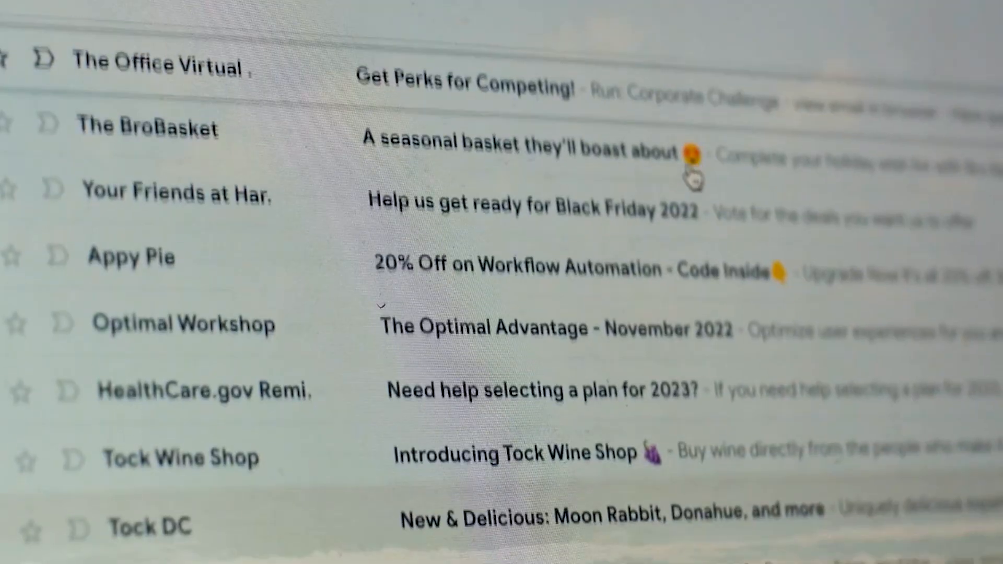
{"action": "scroll", "coordinate": [692, 180], "scroll_direction": "down", "scroll_amount": 2}
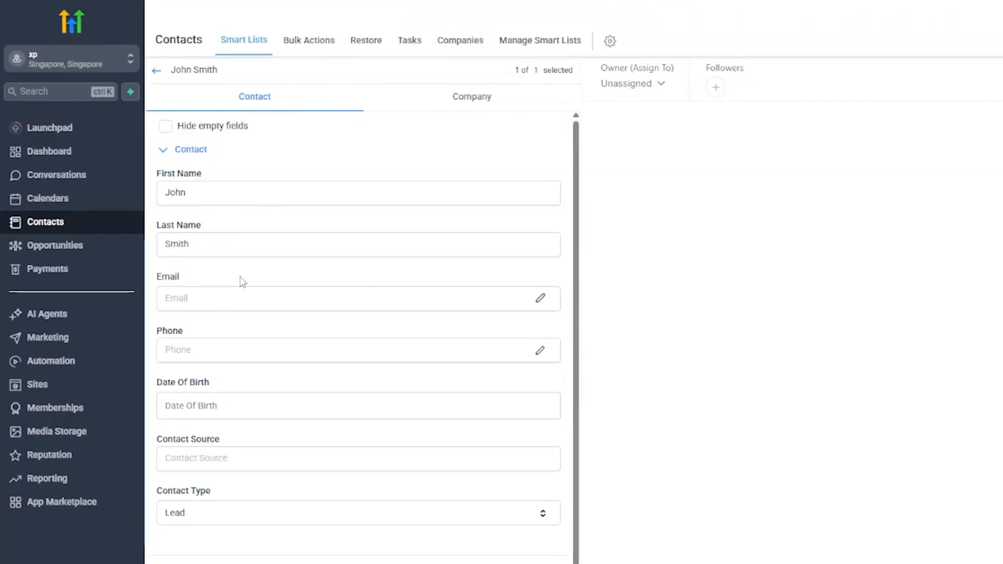
{"action": "scroll", "coordinate": [244, 284], "scroll_direction": "down", "scroll_amount": 5}
{"action": "scroll", "coordinate": [259, 284], "scroll_direction": "down", "scroll_amount": 2}
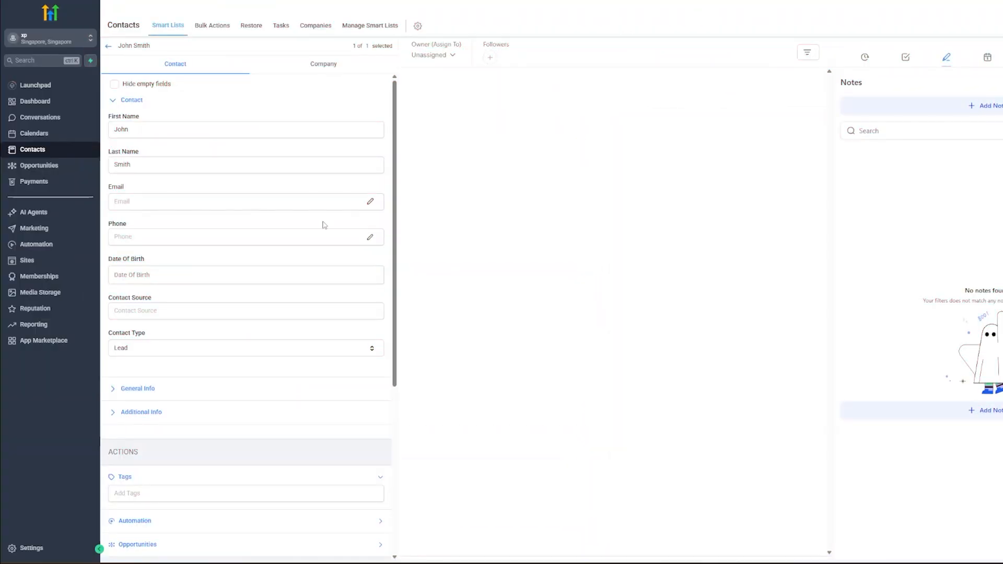
In Sites, create a new funnel from the Weight Management Program template in the template library.
{"action": "left_click", "coordinate": [48, 266]}
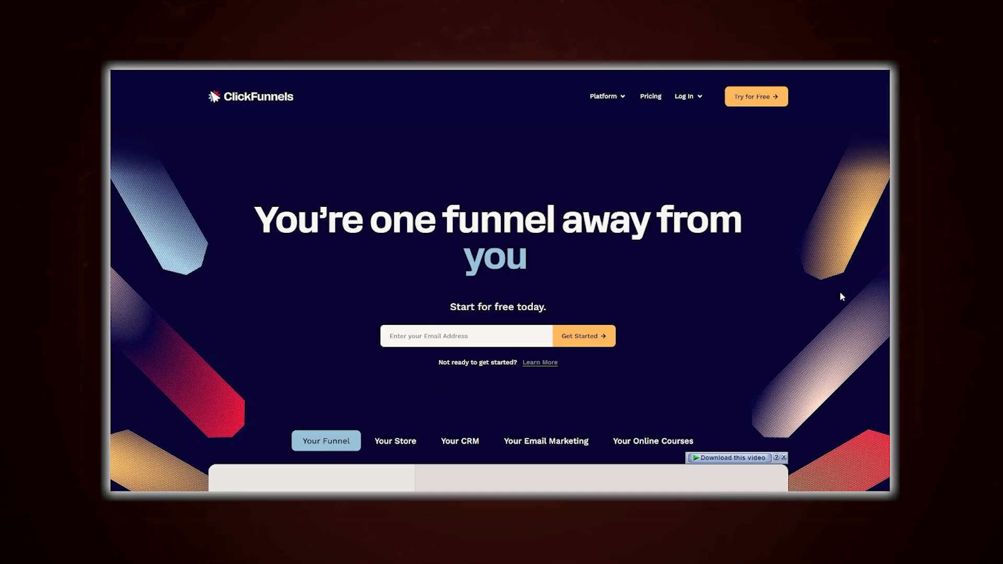
{"action": "scroll", "coordinate": [828, 295], "scroll_direction": "down", "scroll_amount": 10}
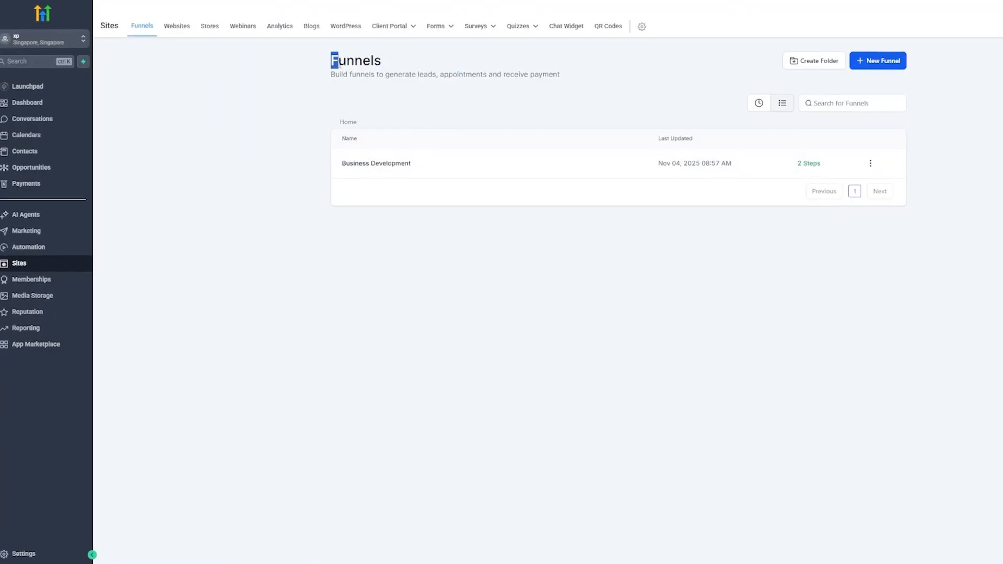
{"action": "left_click_drag", "start_coordinate": [339, 63], "coordinate": [379, 61]}
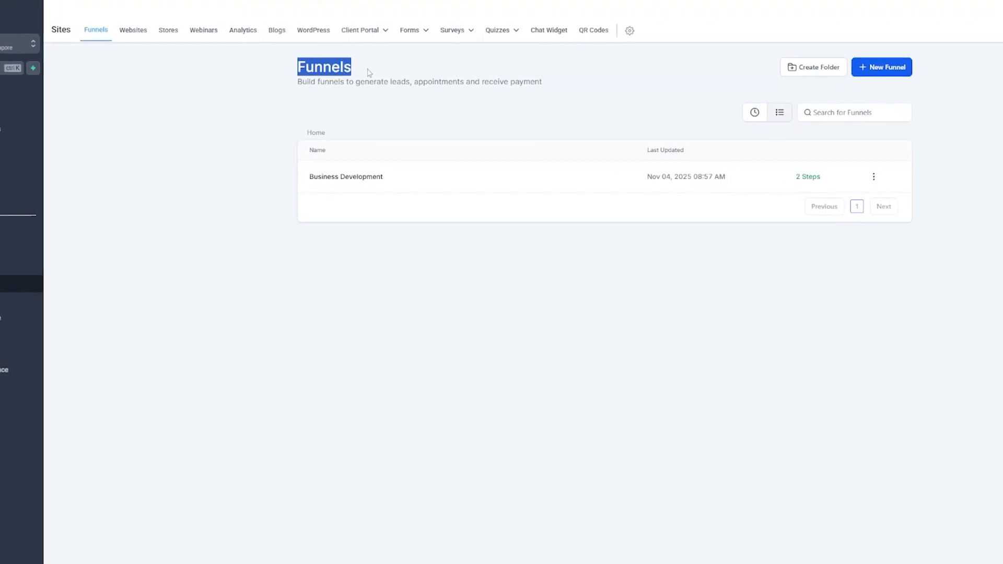
{"action": "left_click", "coordinate": [374, 71]}
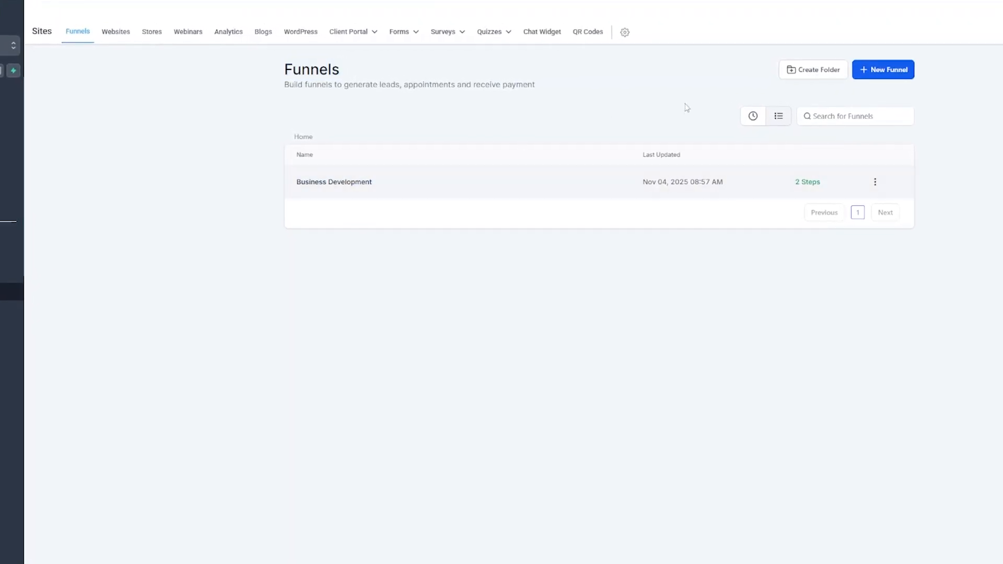
{"action": "left_click", "coordinate": [882, 69]}
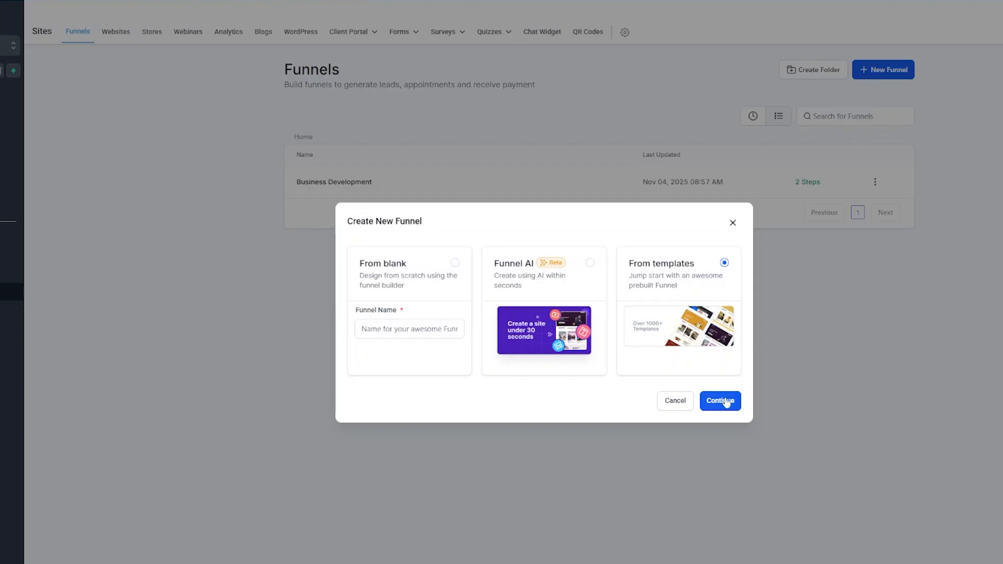
{"action": "left_click", "coordinate": [724, 405]}
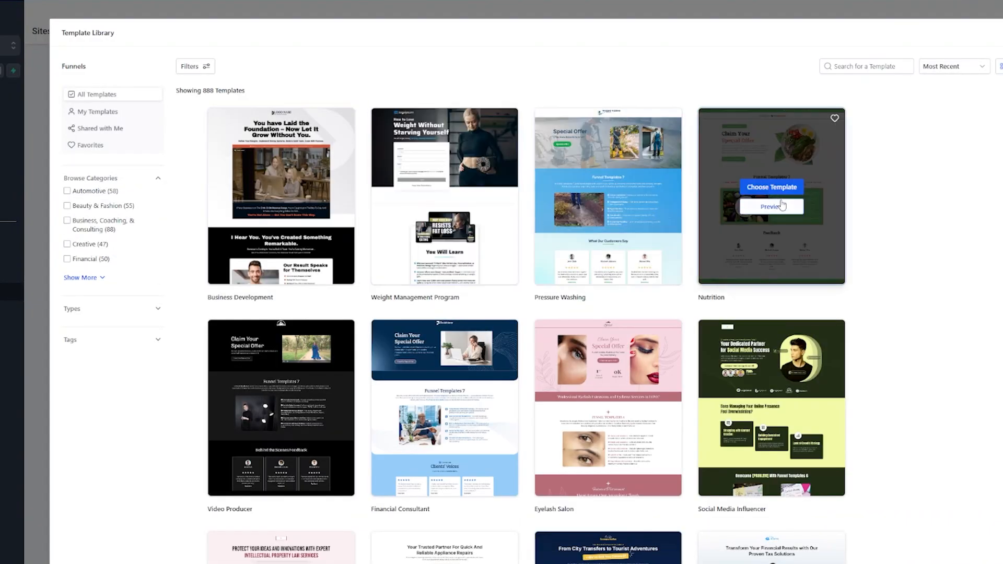
{"action": "scroll", "coordinate": [313, 365], "scroll_direction": "down", "scroll_amount": 5}
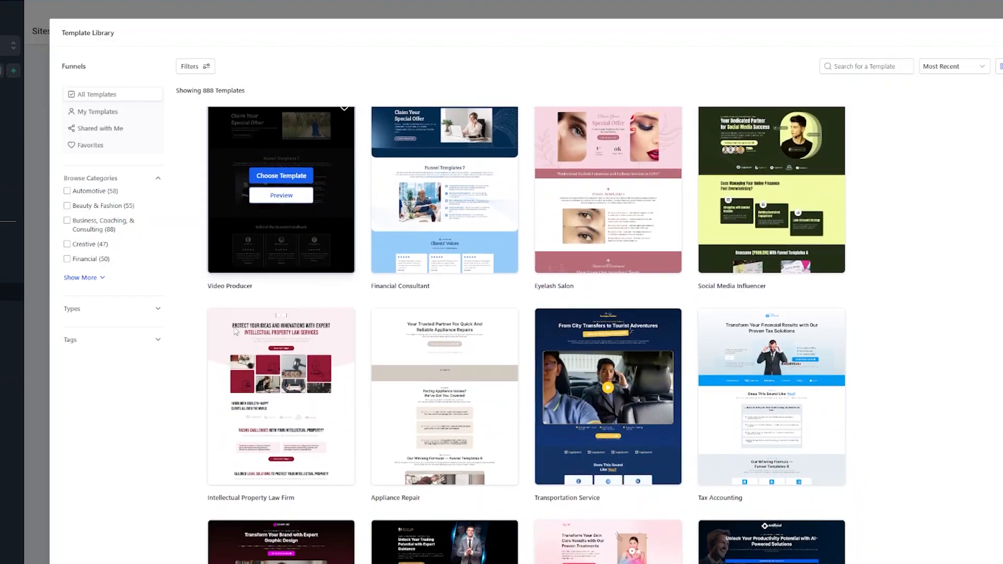
{"action": "scroll", "coordinate": [575, 340], "scroll_direction": "up", "scroll_amount": 5}
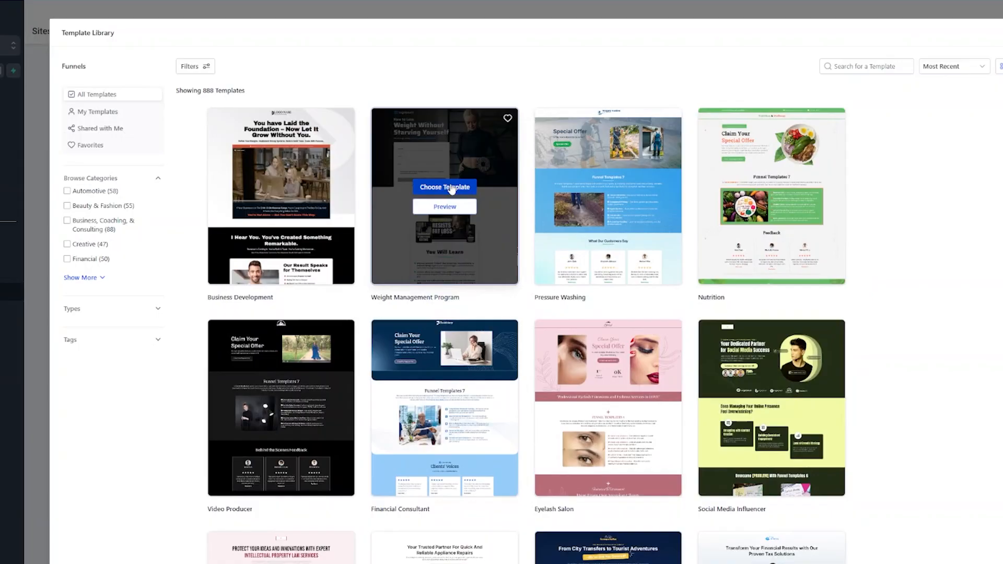
{"action": "left_click", "coordinate": [451, 188]}
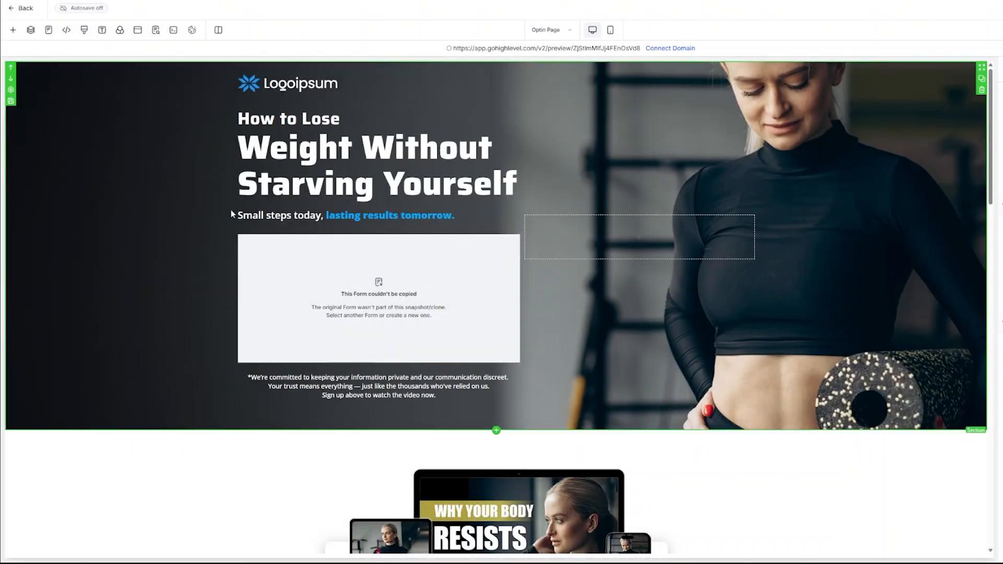
Add an exclamation mark to the end of the opt-in page's "Weight Without Starving Yourself" headline.
{"action": "left_click", "coordinate": [510, 186]}
{"action": "type", "text": "!"}
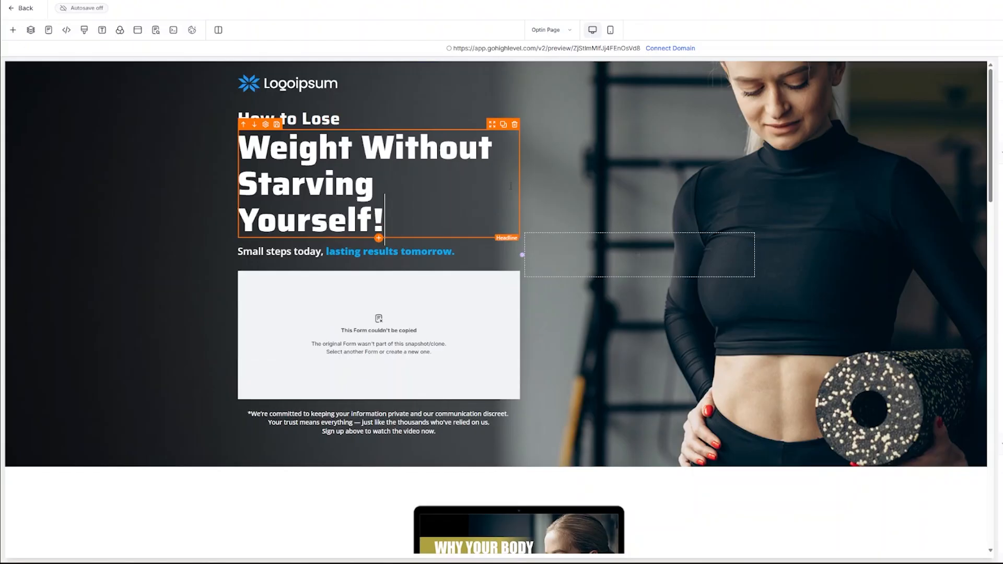
Insert a headline element directly below the main headline and set its text to "HI".
{"action": "left_click", "coordinate": [13, 30]}
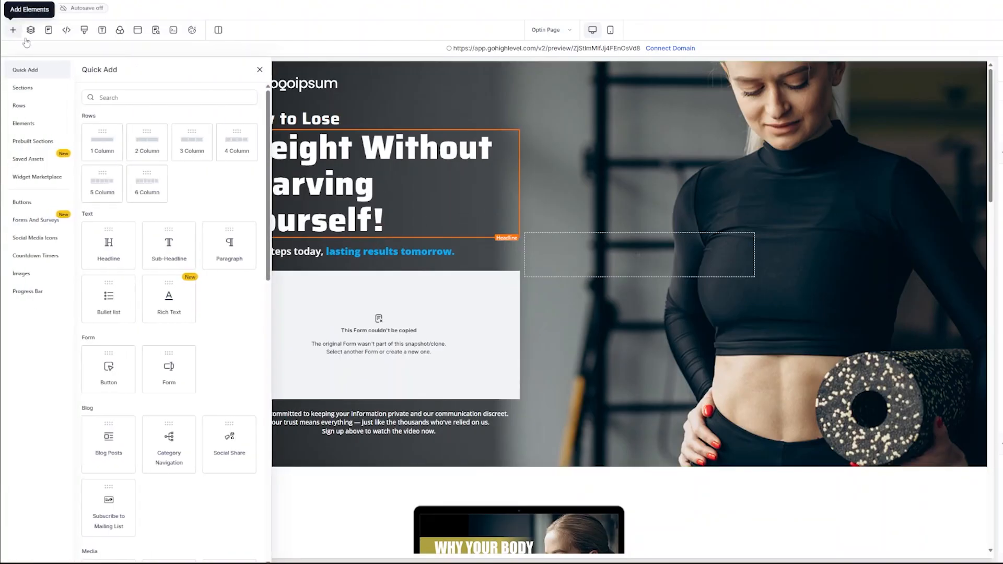
{"action": "left_click_drag", "start_coordinate": [123, 254], "coordinate": [434, 253]}
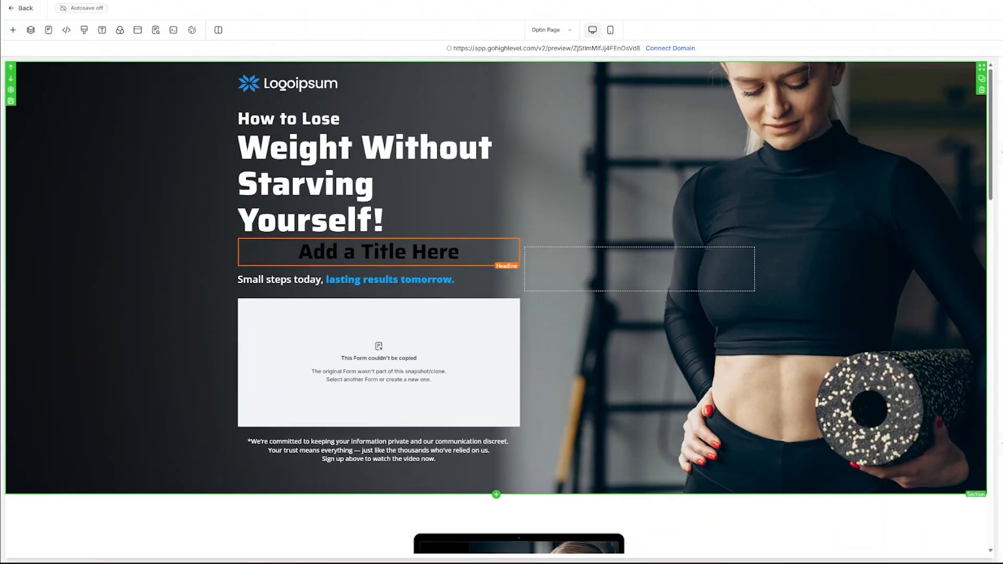
{"action": "triple_click", "coordinate": [375, 252]}
{"action": "type", "text": "Hi"}
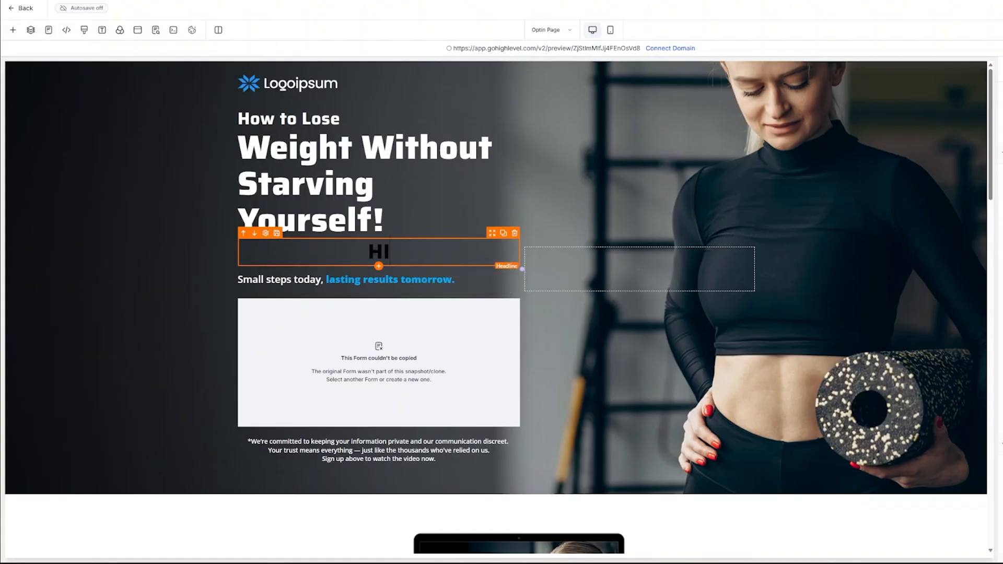
Add a form element to the opt-in page's hero section in place of the form that couldn't be copied.
{"action": "left_click", "coordinate": [17, 35]}
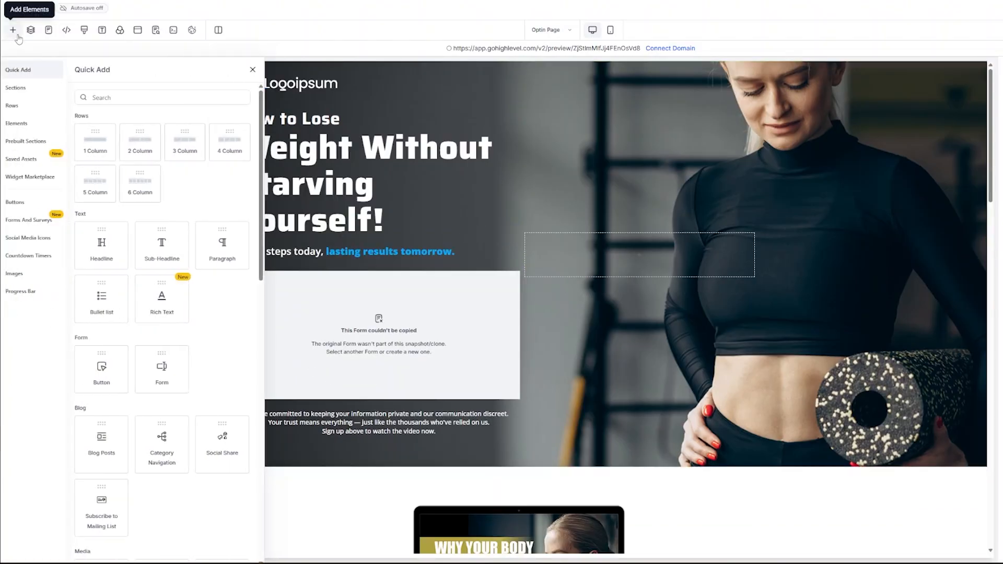
{"action": "scroll", "coordinate": [151, 230], "scroll_direction": "down", "scroll_amount": 3}
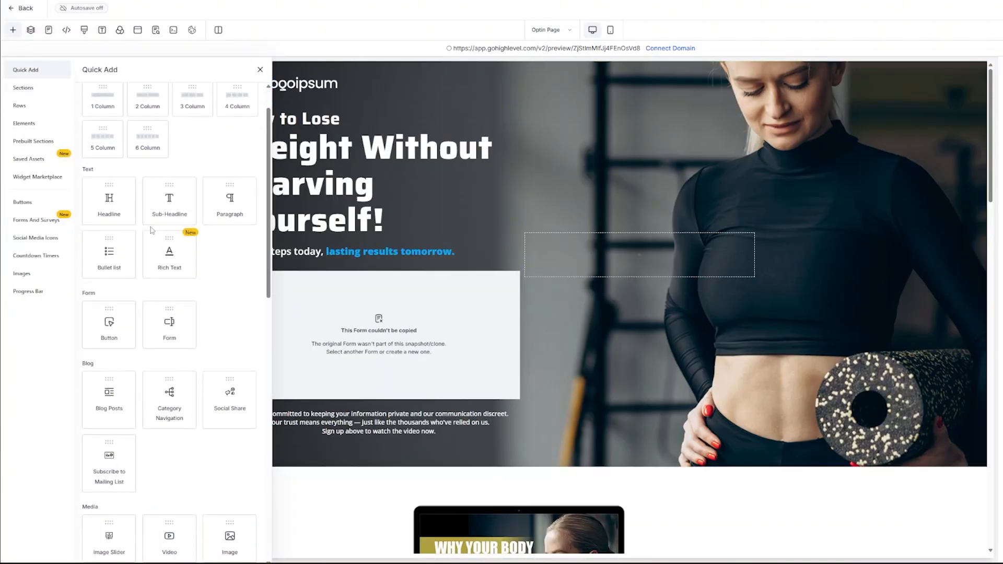
{"action": "left_click_drag", "start_coordinate": [165, 276], "coordinate": [470, 397]}
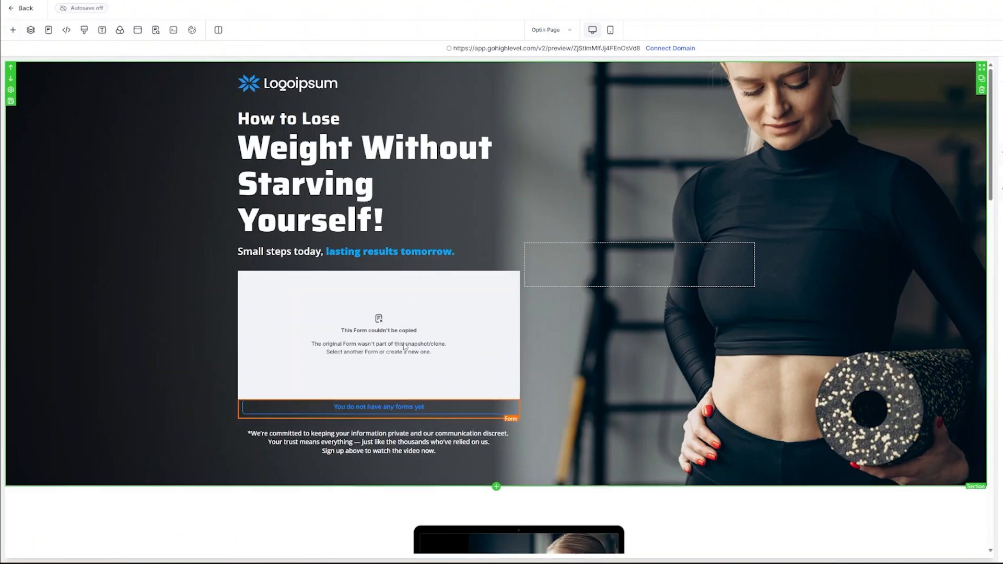
{"action": "left_click", "coordinate": [549, 246]}
{"action": "left_click", "coordinate": [542, 261]}
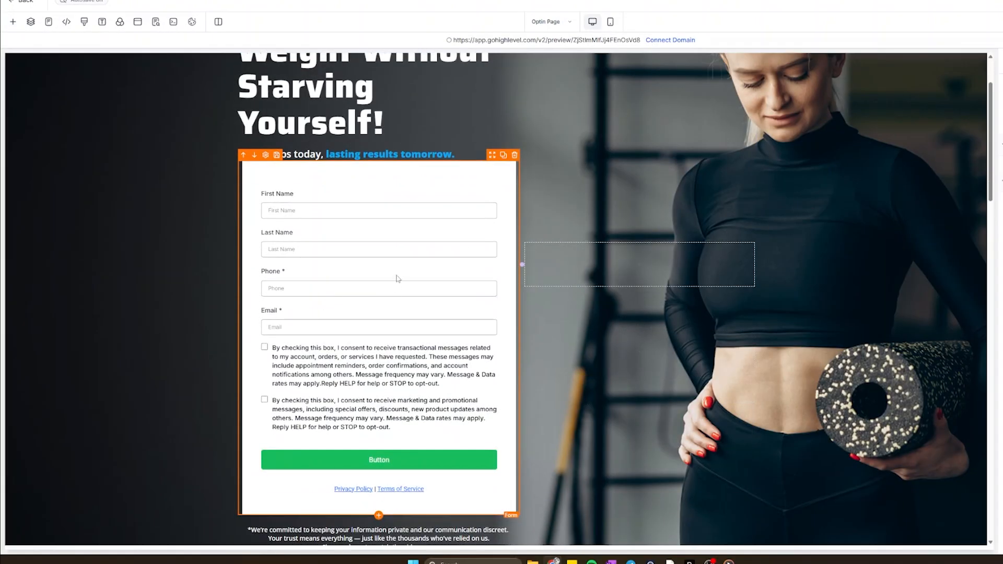
Open the opt-in page's form in the form builder and inspect its Phone and Email fields.
{"action": "left_click", "coordinate": [393, 204]}
{"action": "left_click", "coordinate": [923, 208]}
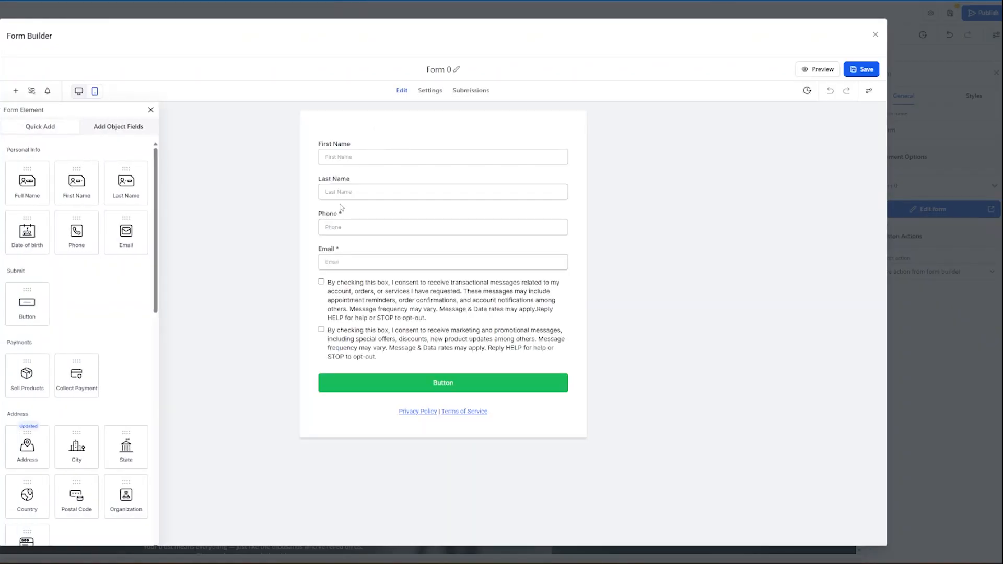
{"action": "left_click", "coordinate": [347, 226]}
{"action": "left_click", "coordinate": [370, 270]}
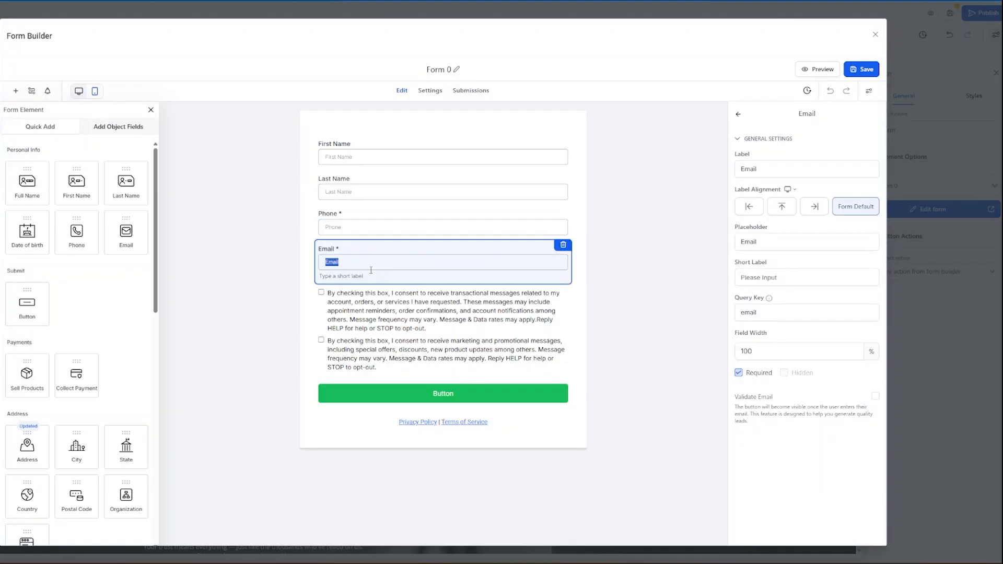
{"action": "left_click", "coordinate": [638, 178]}
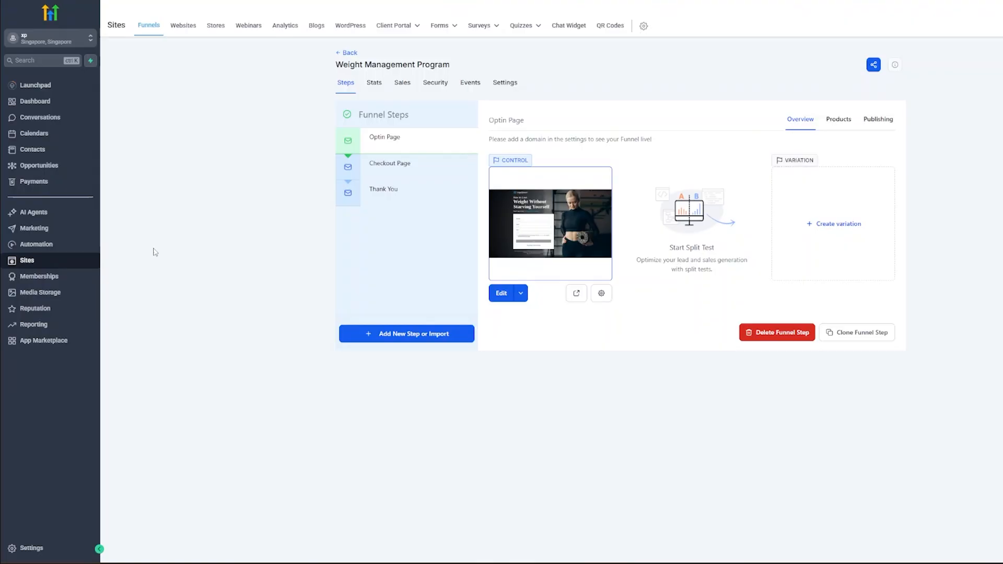
Look through the Recents, Starred and All lists in Conversations.
{"action": "left_click", "coordinate": [77, 340]}
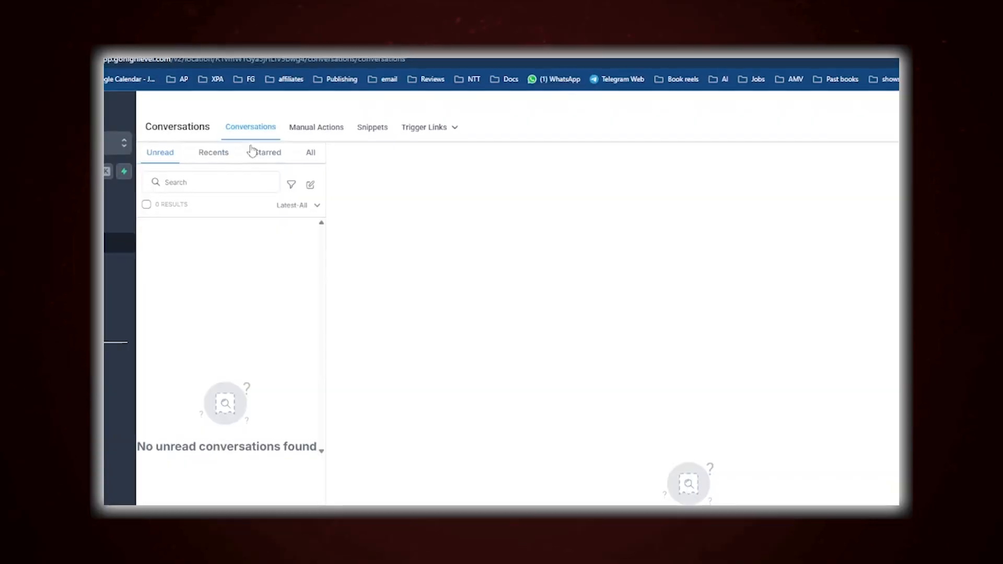
{"action": "left_click", "coordinate": [220, 160]}
{"action": "left_click", "coordinate": [268, 156]}
{"action": "left_click", "coordinate": [310, 156]}
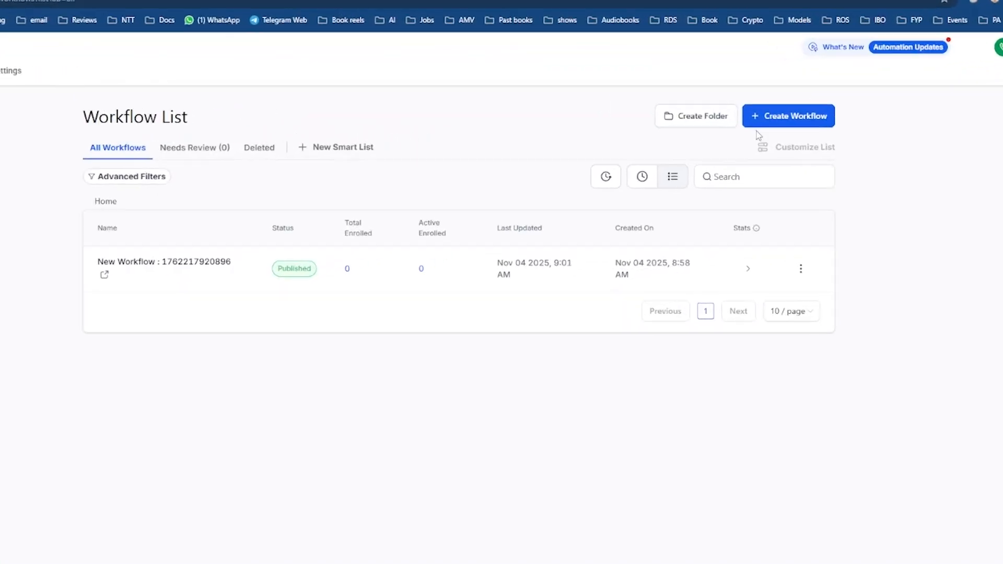
Create a workflow from scratch in Automation and choose Form Submitted as its trigger.
{"action": "left_click", "coordinate": [766, 107]}
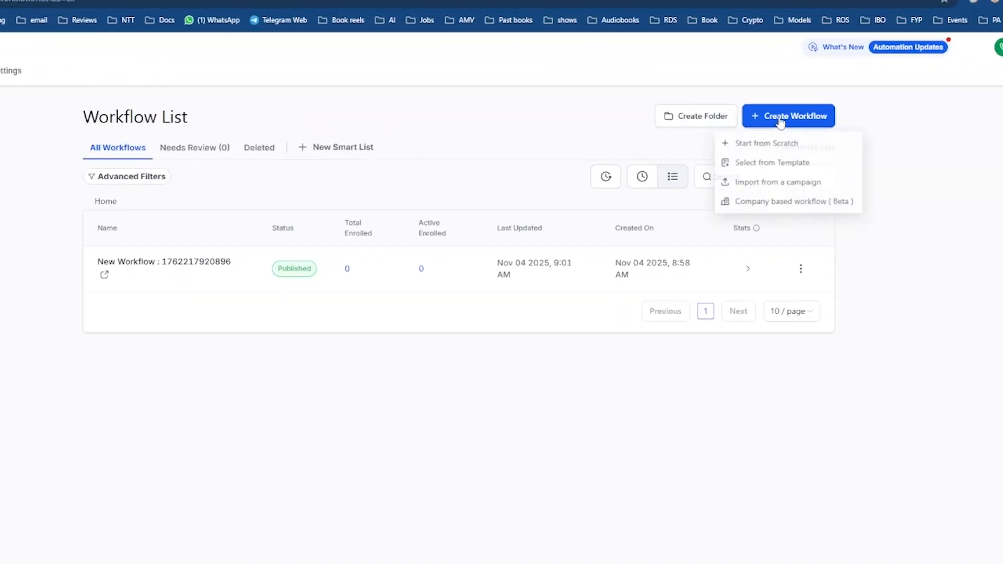
{"action": "left_click", "coordinate": [786, 149]}
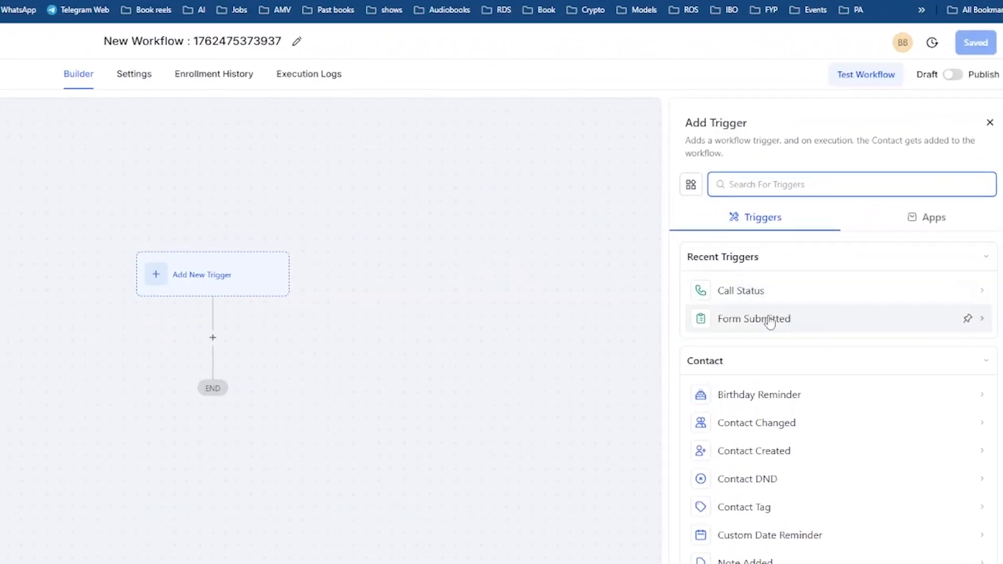
{"action": "left_click", "coordinate": [853, 227]}
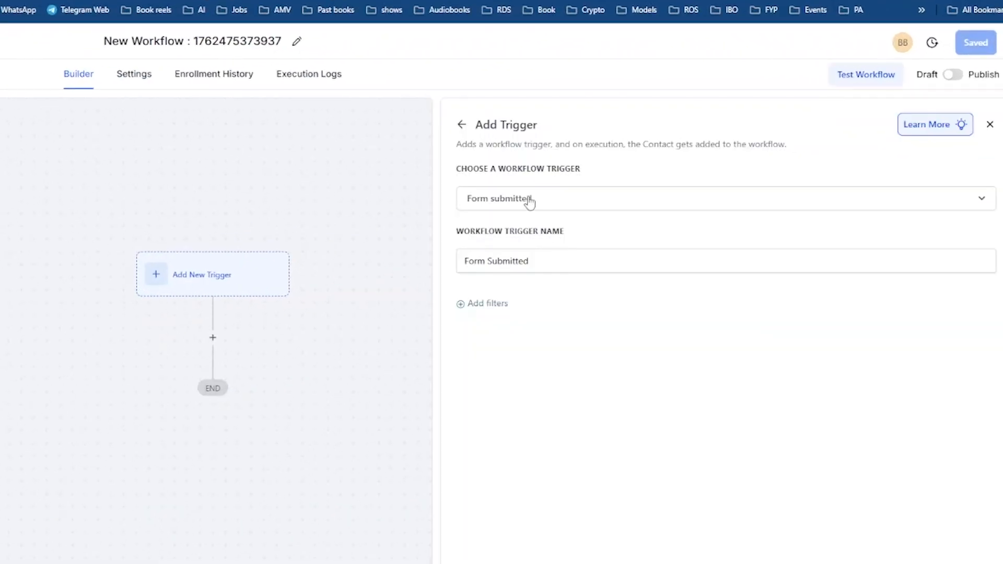
Add a "Form is" filter set to Form 0 to the Form Submitted trigger and save the trigger.
{"action": "left_click", "coordinate": [489, 305]}
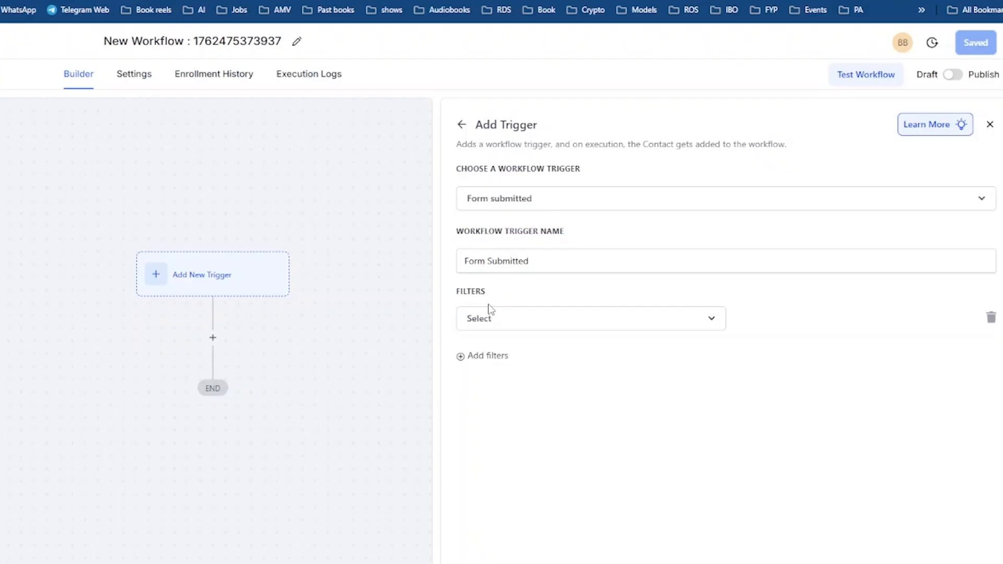
{"action": "left_click", "coordinate": [501, 319]}
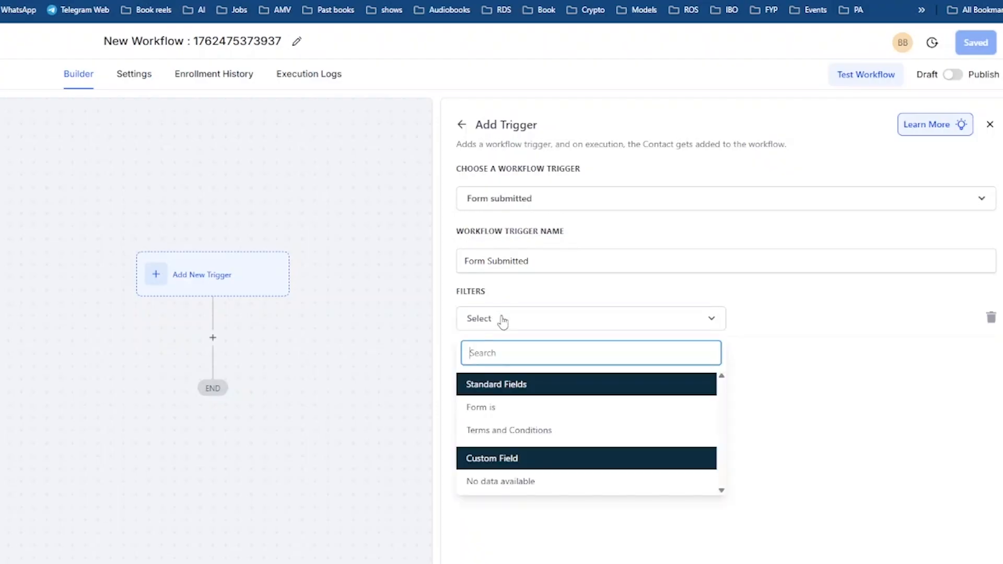
{"action": "left_click", "coordinate": [522, 412]}
{"action": "left_click", "coordinate": [772, 319]}
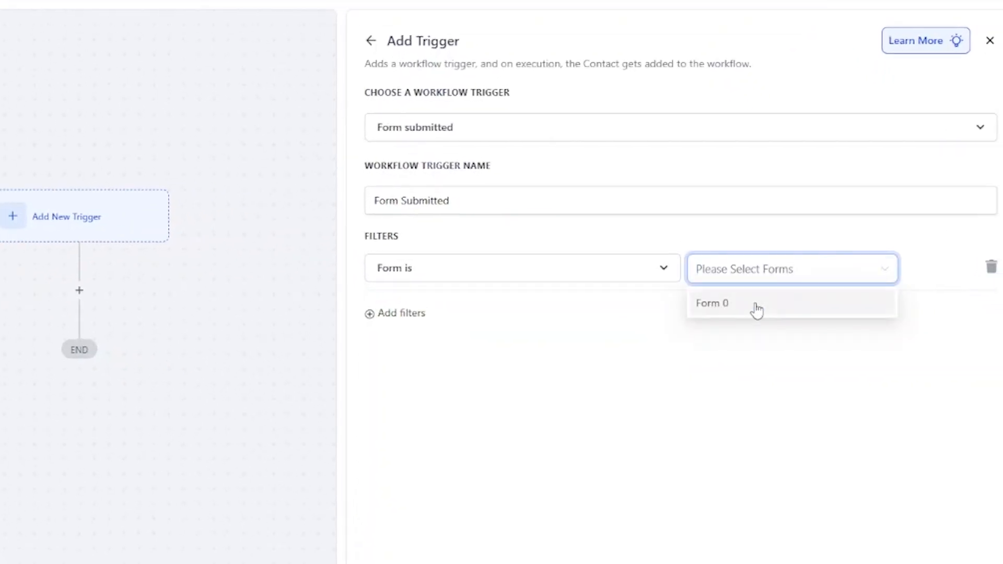
{"action": "left_click", "coordinate": [577, 406]}
{"action": "left_click", "coordinate": [973, 534]}
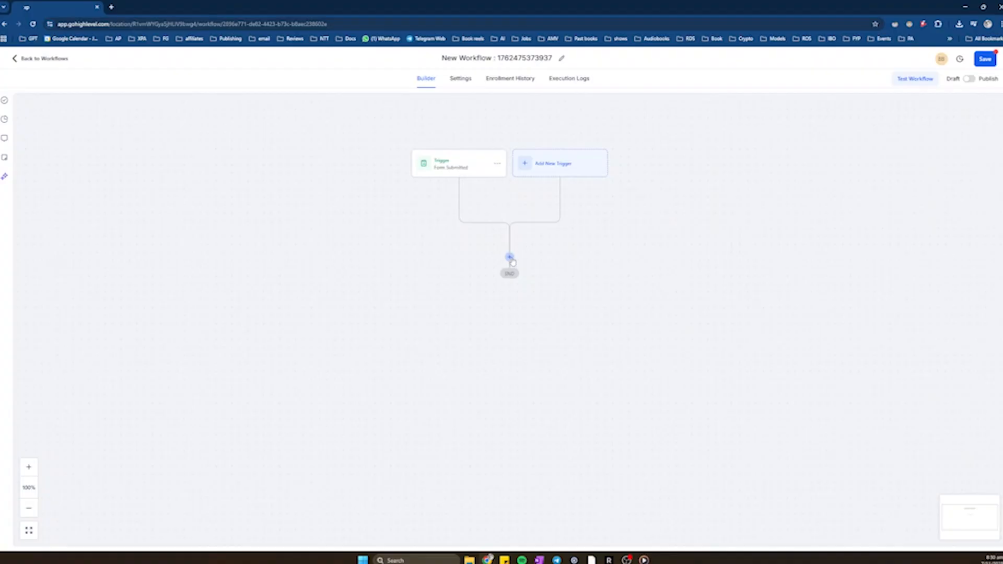
Add an Add Contact Tag action below the Form Submitted trigger.
{"action": "left_click", "coordinate": [509, 257]}
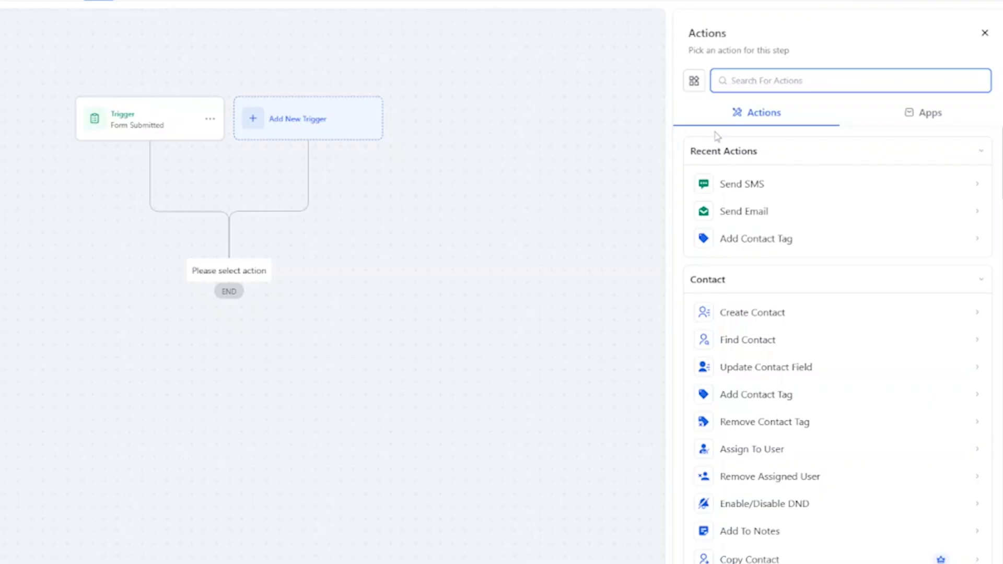
{"action": "type", "text": "add"}
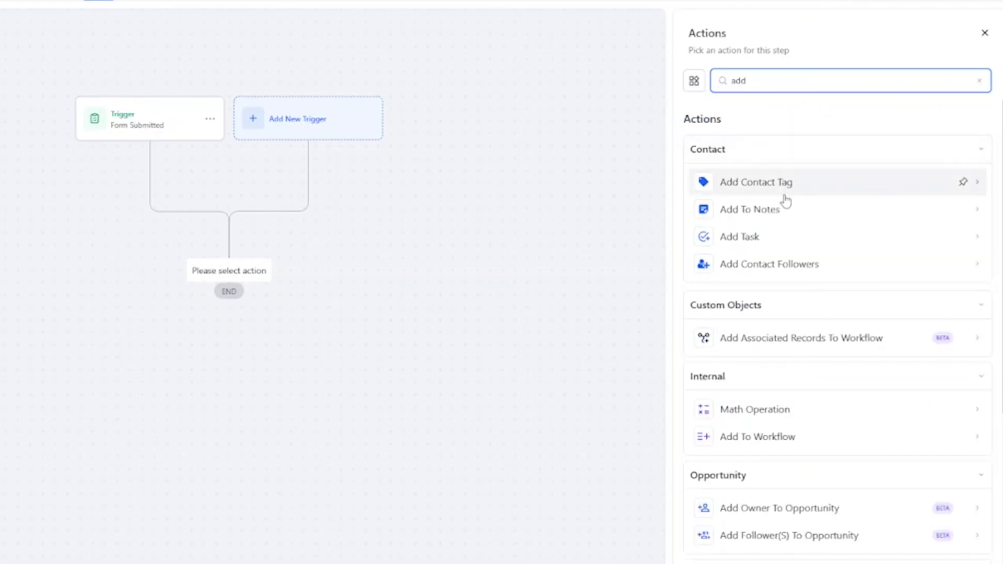
{"action": "type", "text": " tag"}
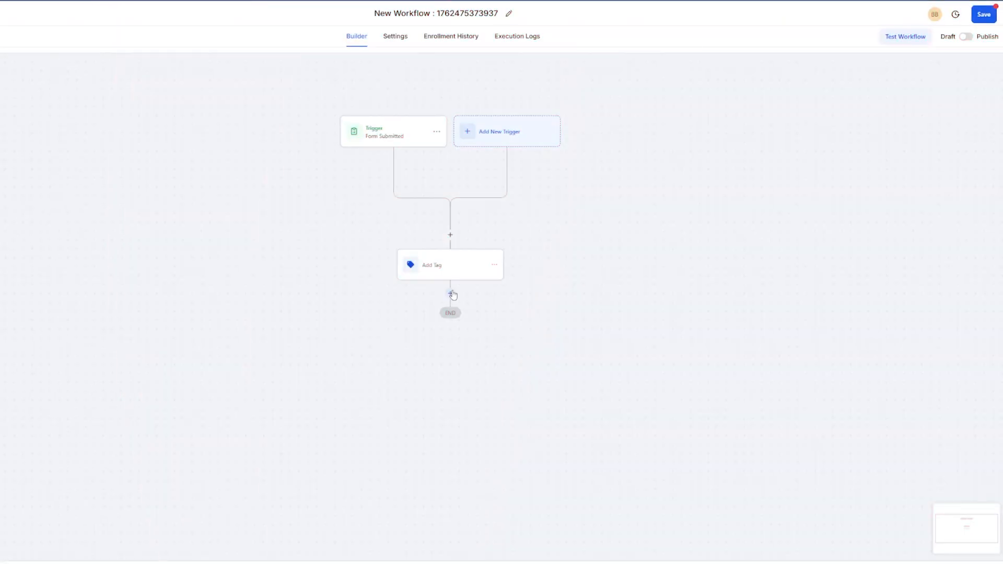
Add a Send Email action after the Add Tag step with a subject starting "Thanks for" and save the action.
{"action": "left_click", "coordinate": [451, 292]}
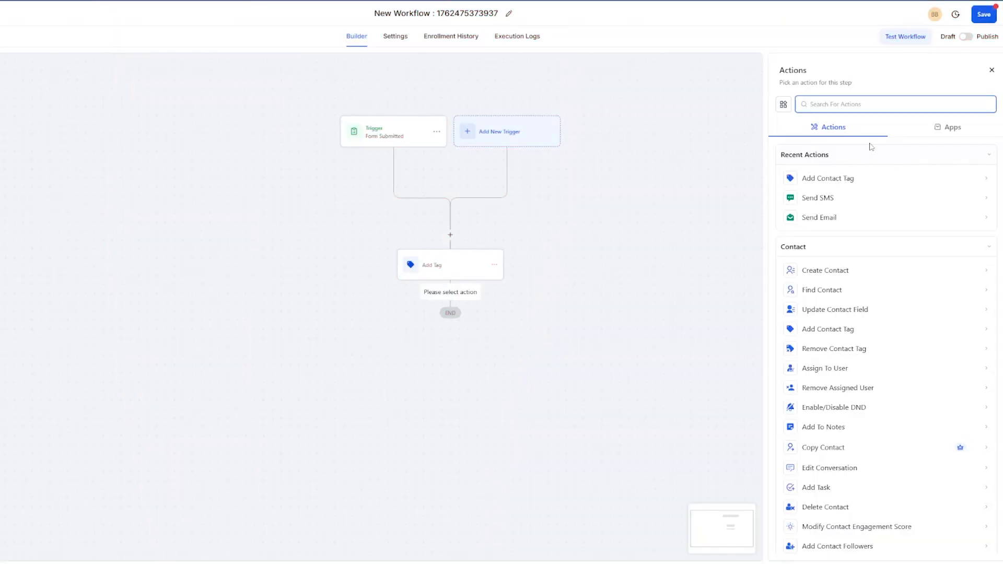
{"action": "type", "text": "send em"}
{"action": "left_click", "coordinate": [841, 177]}
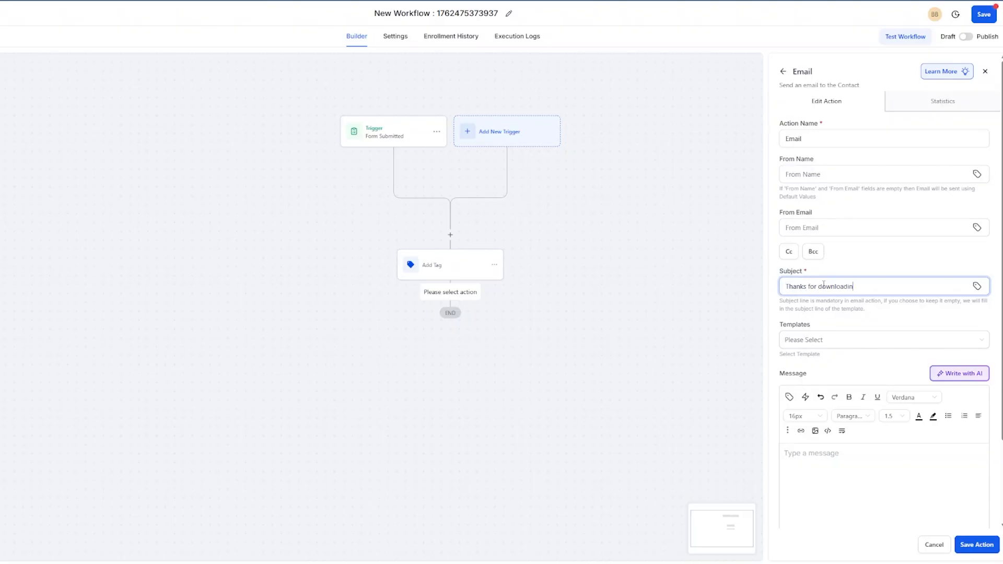
{"action": "left_click", "coordinate": [972, 546]}
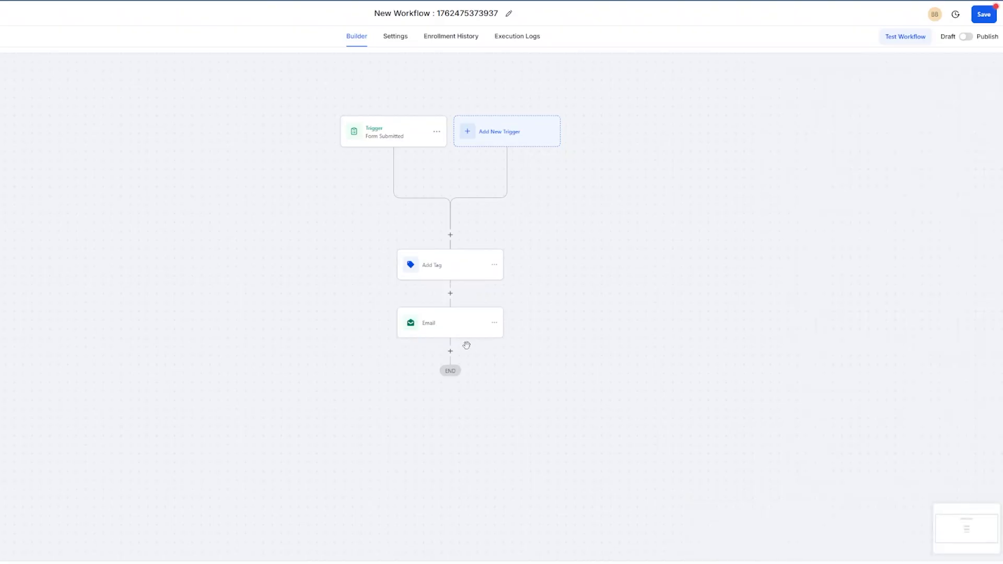
Add a Send SMS action after the Email step with a message starting "Hey I just sent your guide to your" and save the action.
{"action": "left_click", "coordinate": [450, 351]}
{"action": "type", "text": "send sms"}
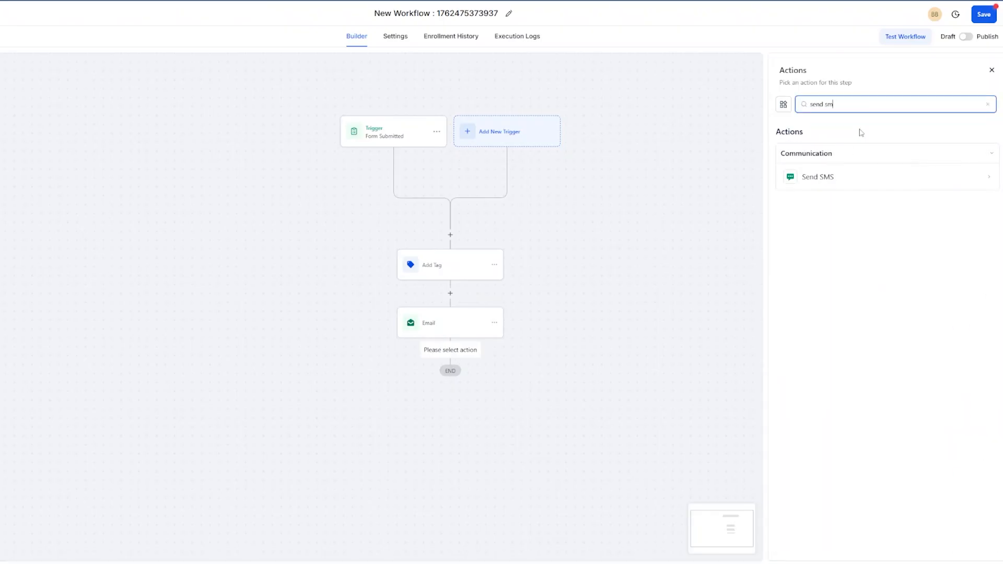
{"action": "left_click", "coordinate": [846, 176]}
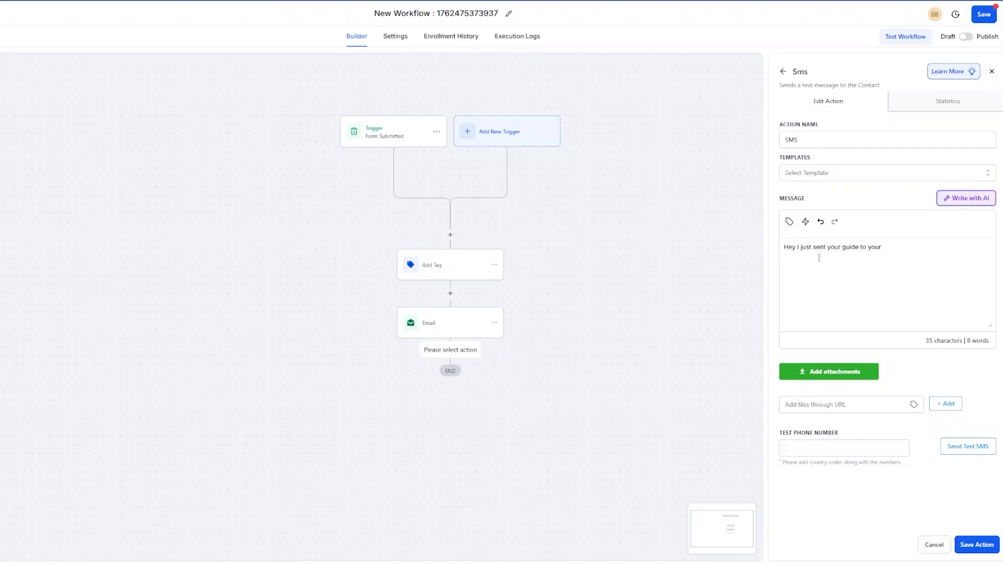
{"action": "left_click", "coordinate": [976, 544]}
Switch the workflow from Draft to Publish and save it.
{"action": "left_click", "coordinate": [966, 37]}
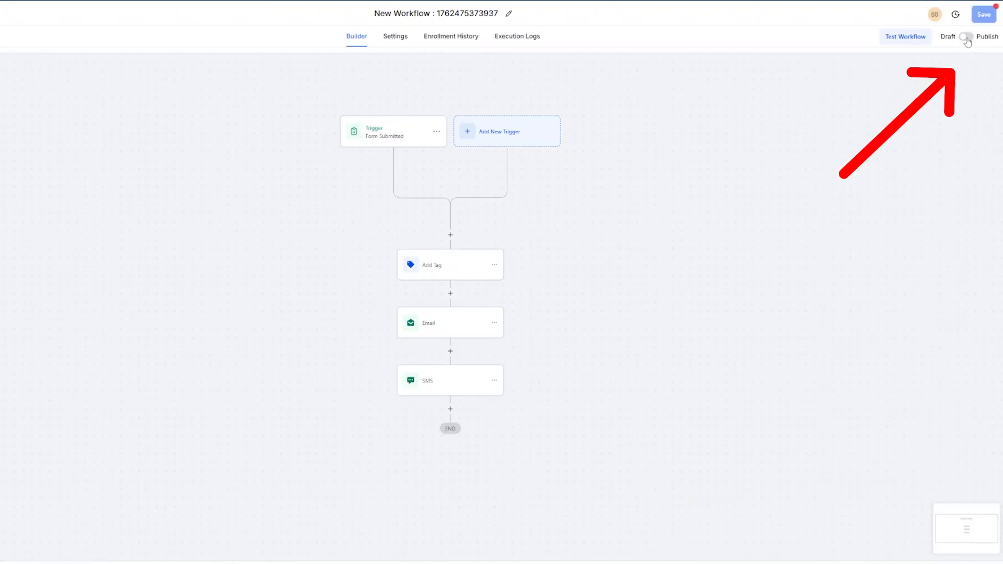
{"action": "left_click", "coordinate": [984, 15]}
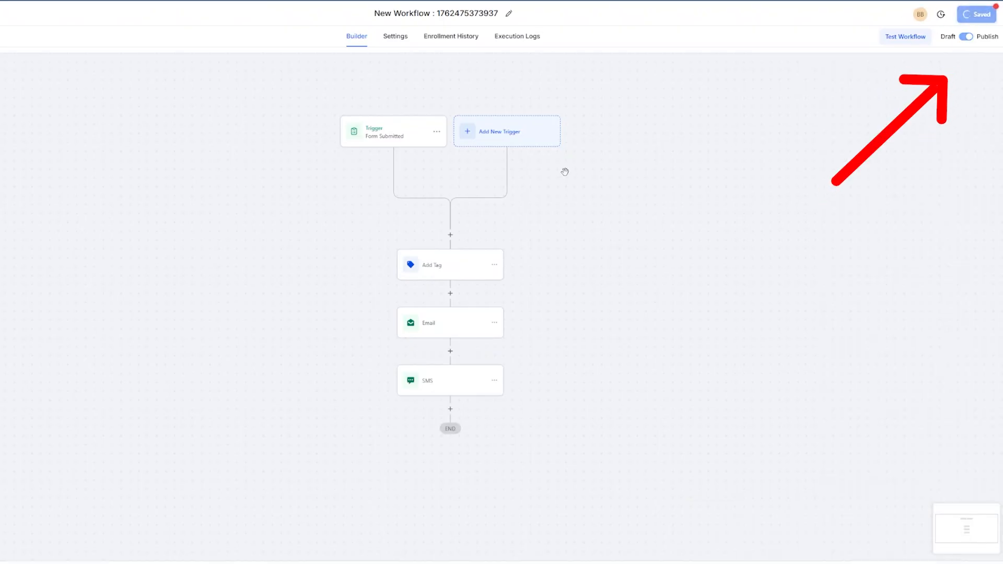
{"action": "left_click", "coordinate": [996, 19]}
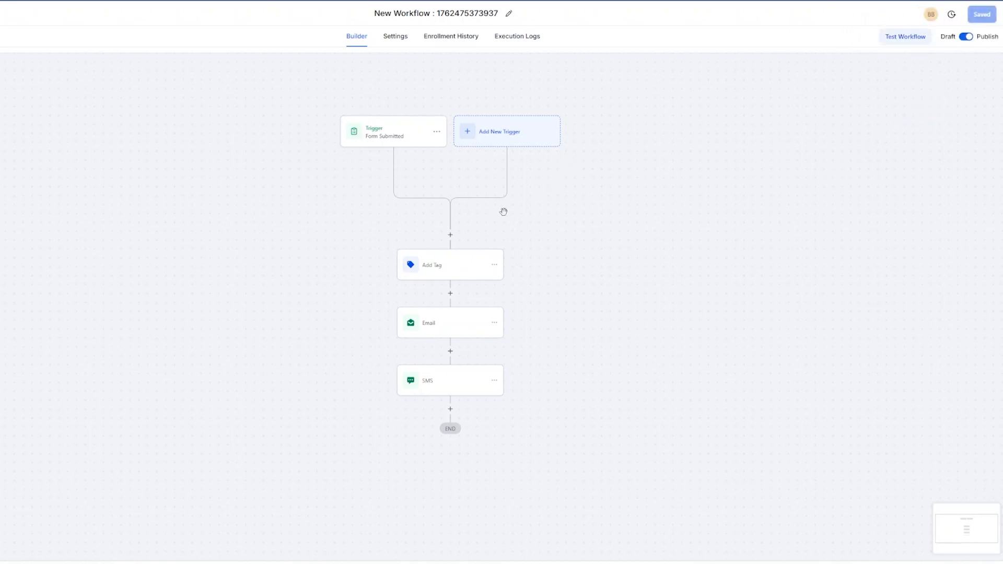